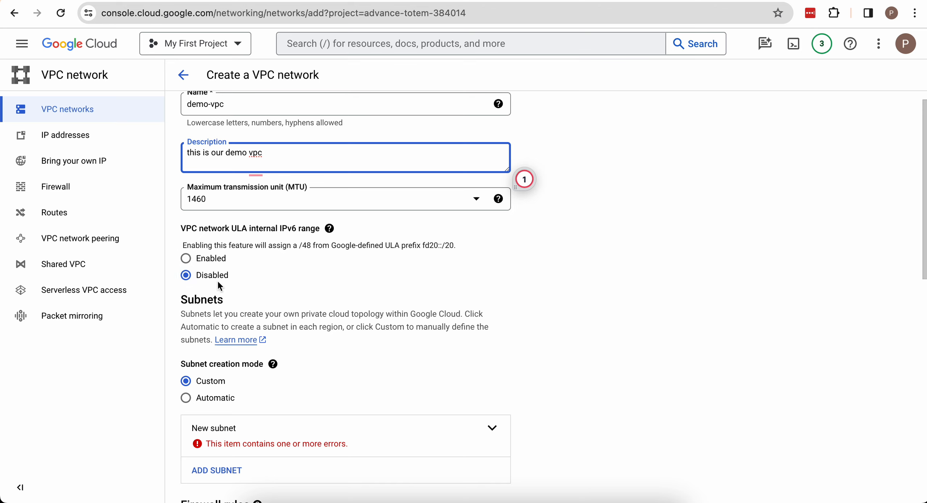
- Preview the regional IP ranges of the Automatic subnet creation mode and return the mode to Custom
scroll(219, 284, "down", 2)
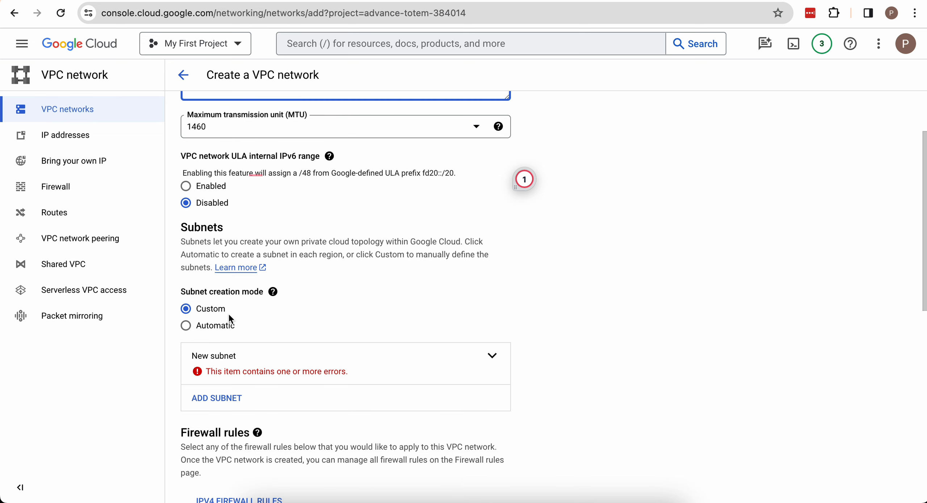
scroll(229, 317, "down", 1)
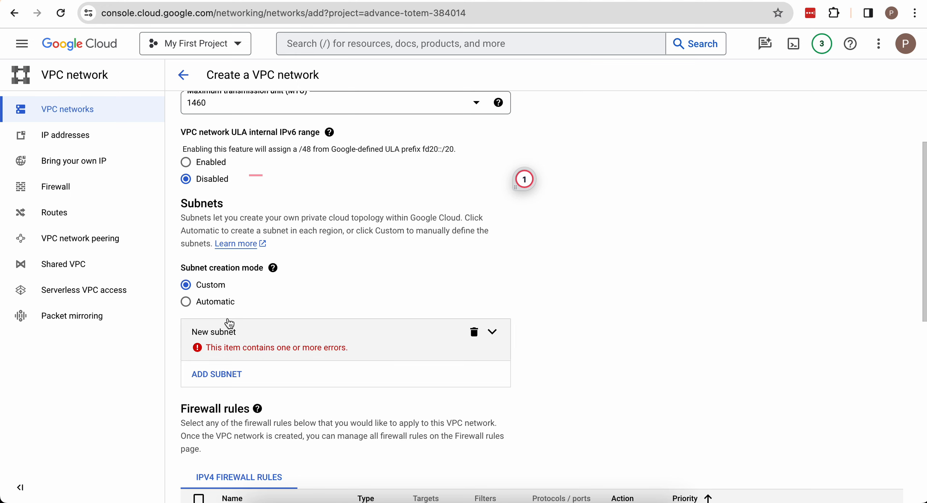
left_click(186, 301)
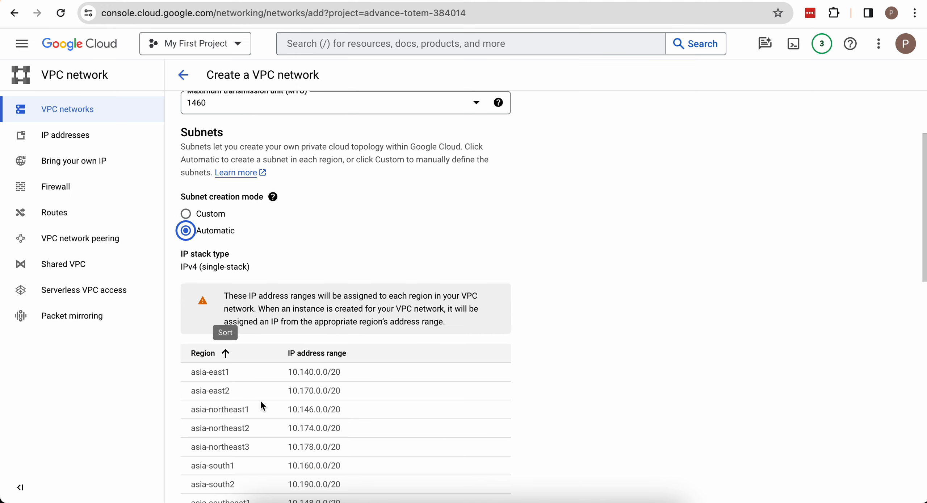
scroll(260, 402, "down", 5)
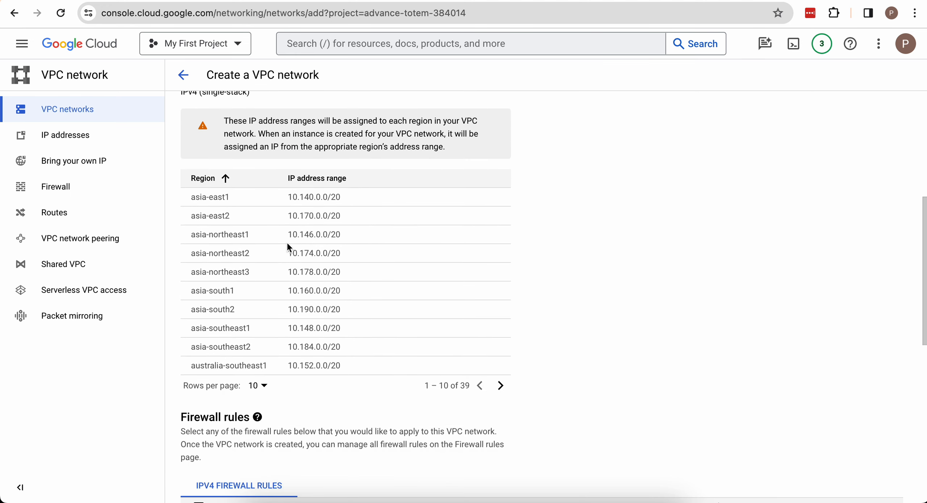
scroll(288, 246, "up", 3)
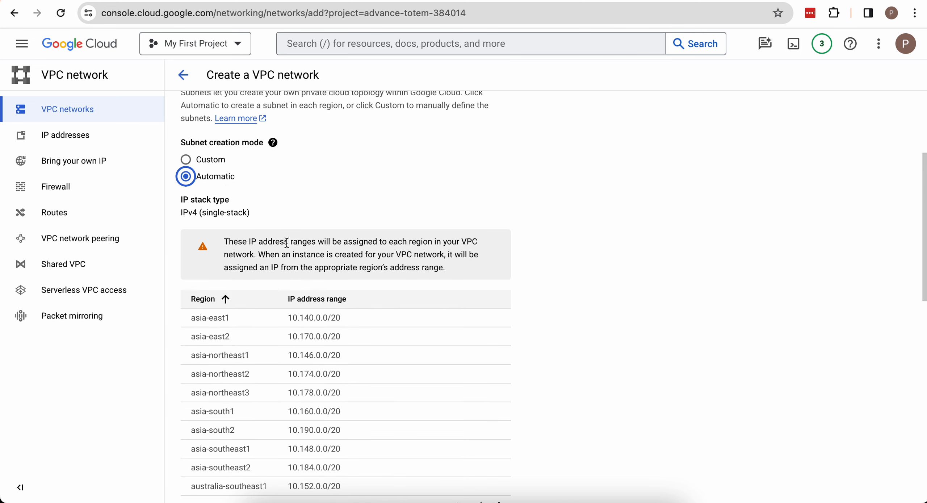
left_click(187, 161)
- Add another subnet to the VPC network and enter Local Subnet as its name
scroll(276, 277, "down", 1)
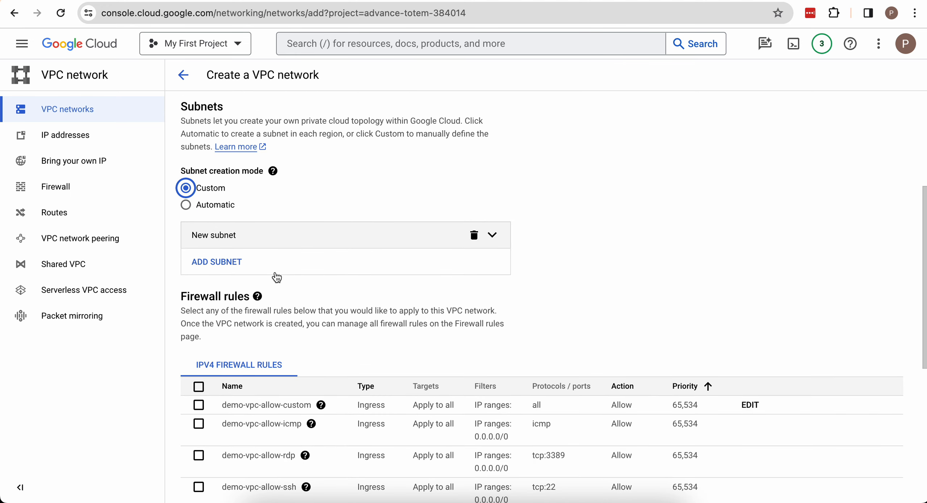
left_click(222, 261)
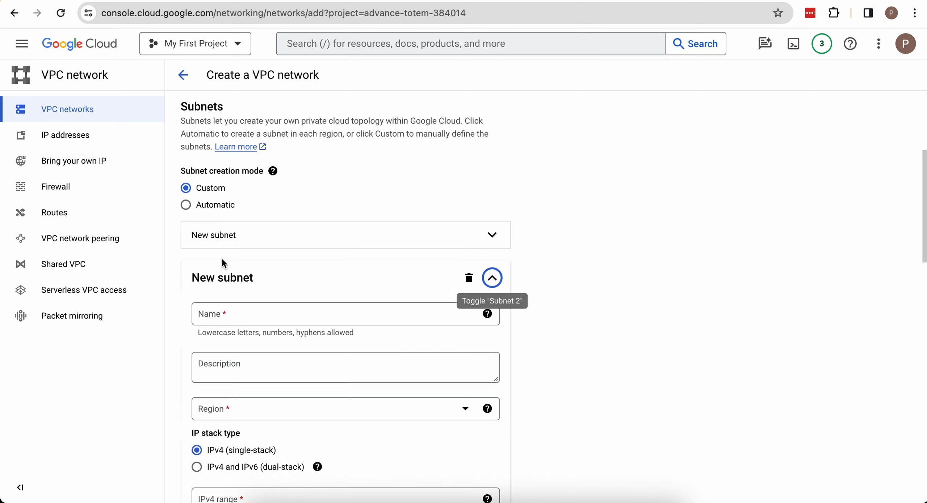
left_click(265, 322)
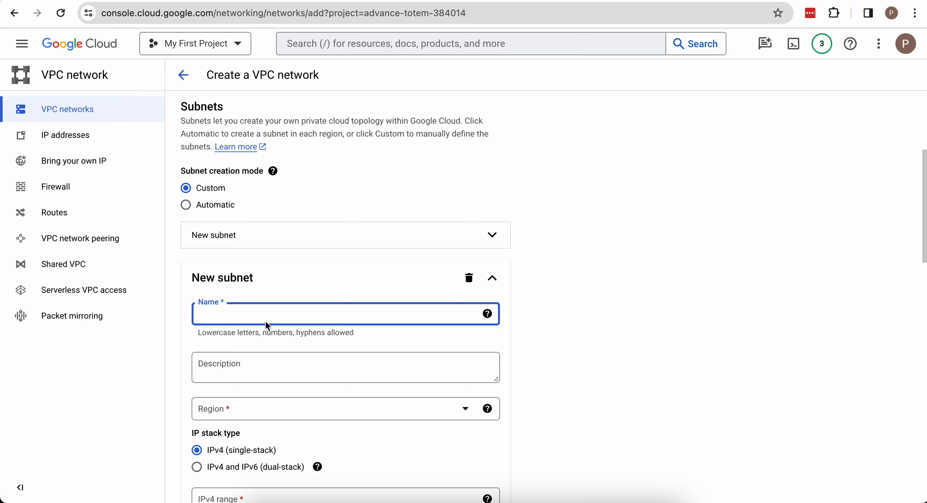
type("Local Subnet")
- Enter the description "This is my demo local subnets" for the new subnet
scroll(259, 346, "down", 1)
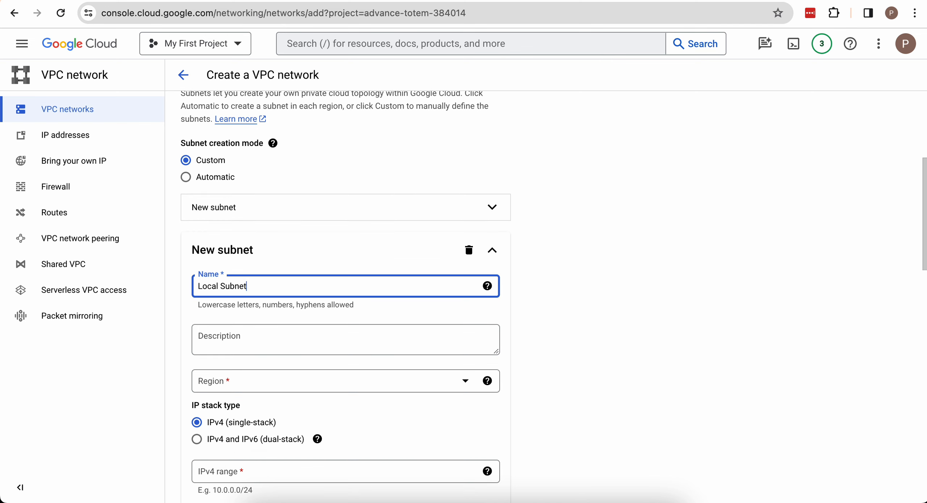
left_click(259, 344)
type("This is my demo")
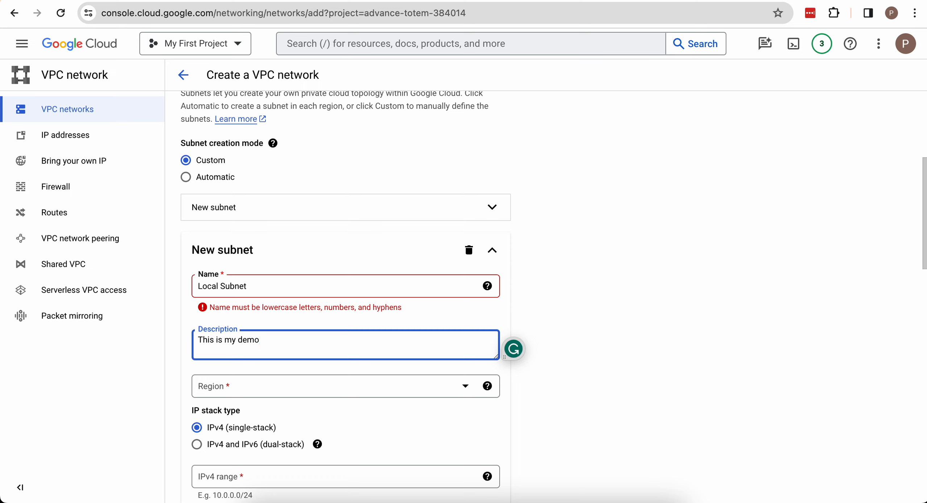
type(" local subnets")
- Correct the new subnet's name to localsubnet, in lowercase and without a space
left_click(221, 286)
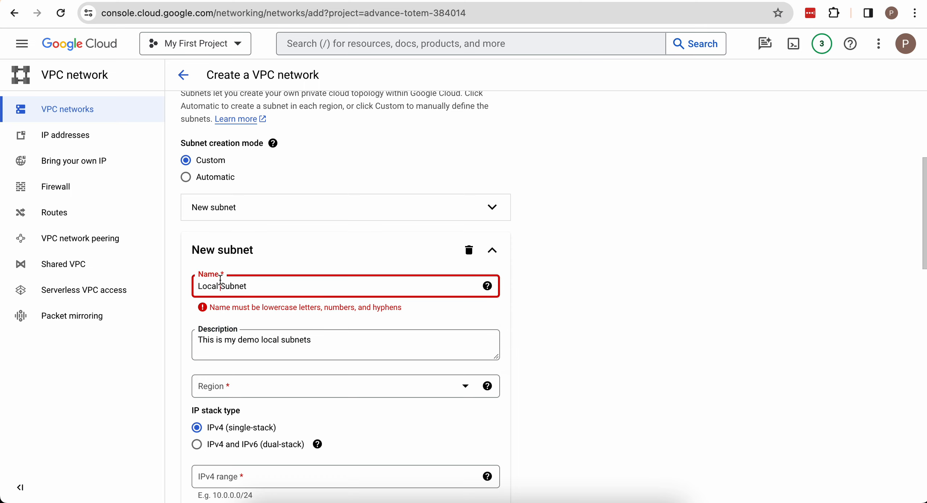
key("BackSpace")
key("Left")
key("BackSpace")
type("l")
key("BackSpace")
type("s")
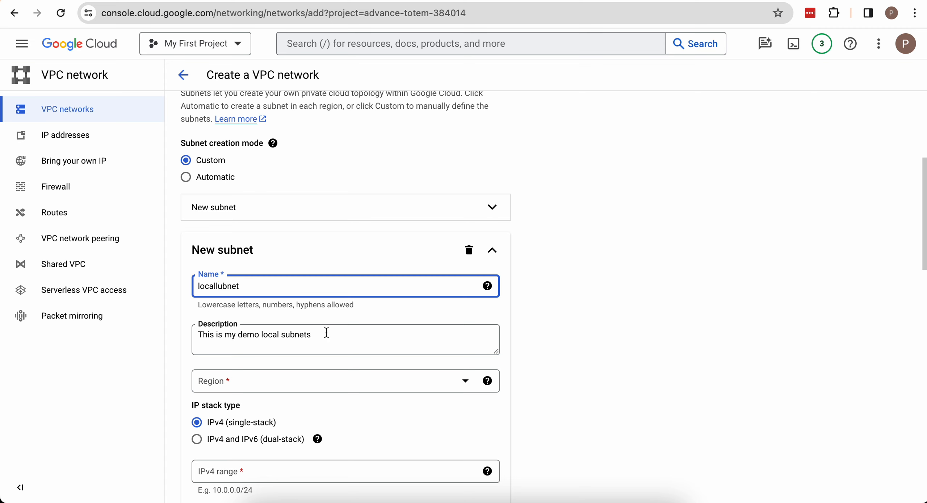
- Set the localsubnet region to us-central1
scroll(339, 353, "down", 2)
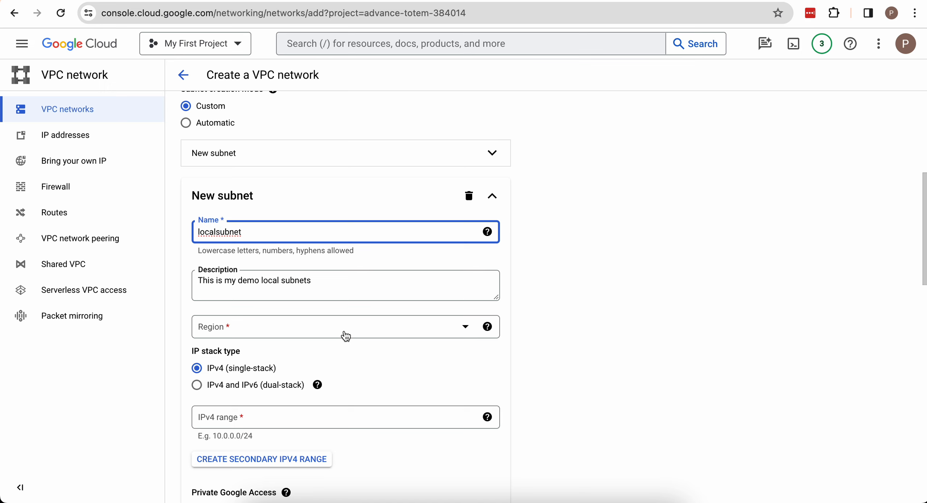
left_click(346, 336)
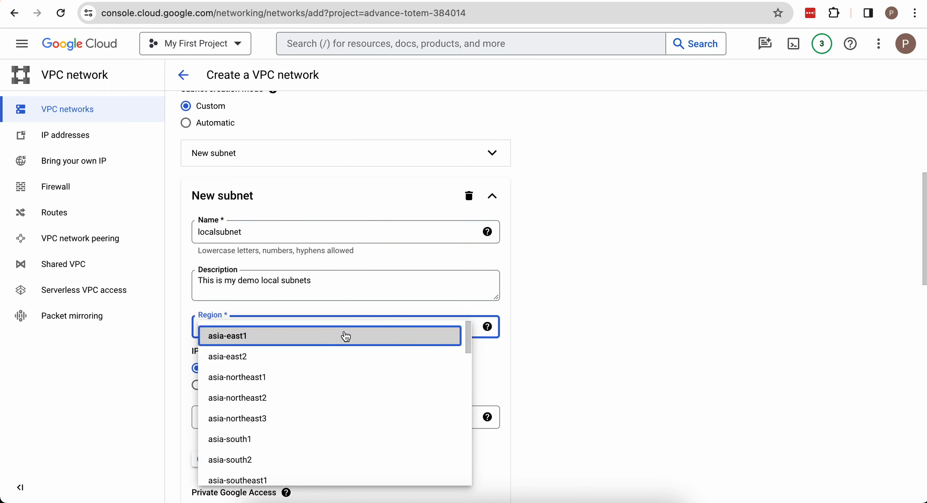
scroll(336, 461, "down", 10)
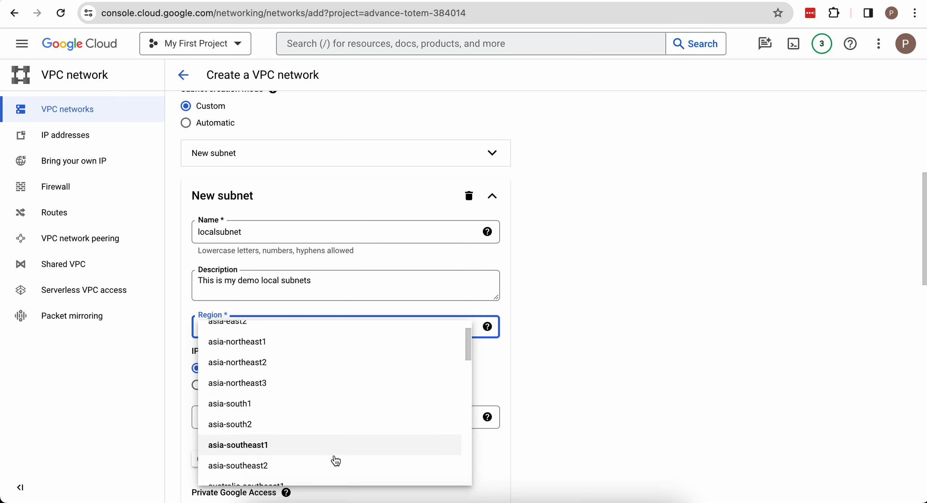
scroll(336, 460, "down", 3)
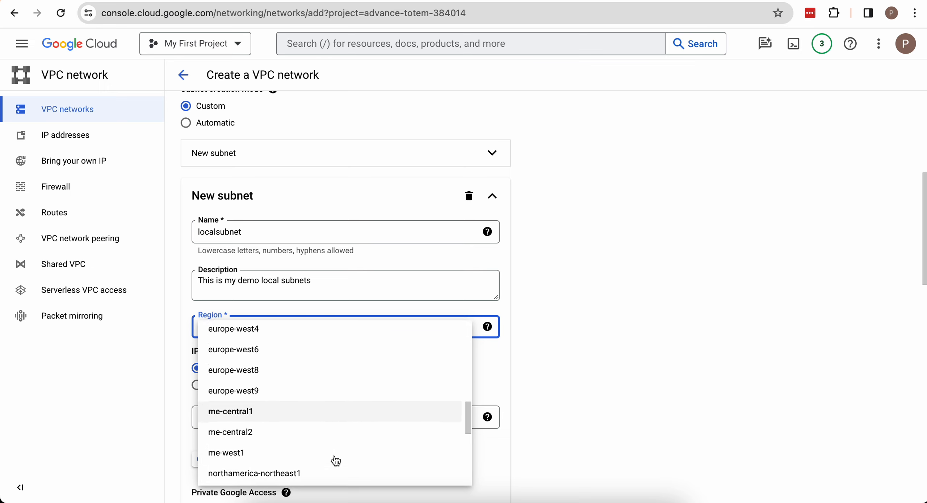
scroll(300, 443, "down", 4)
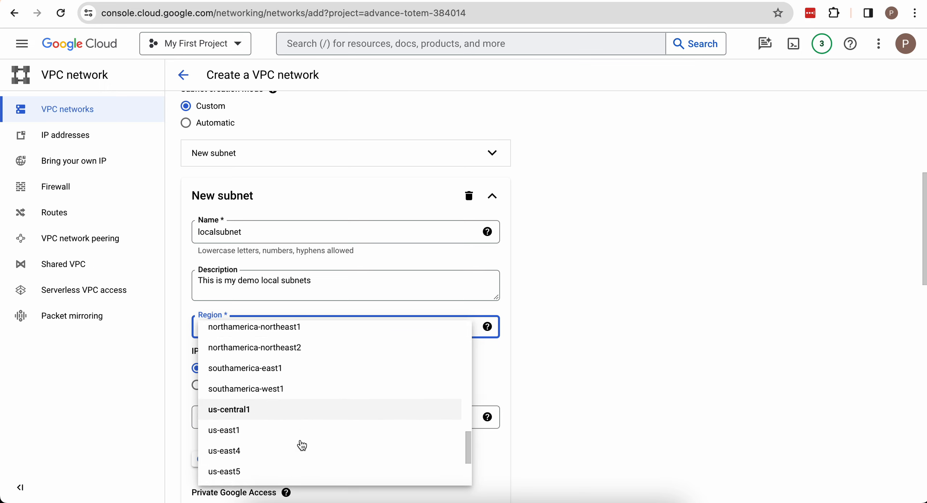
left_click(243, 389)
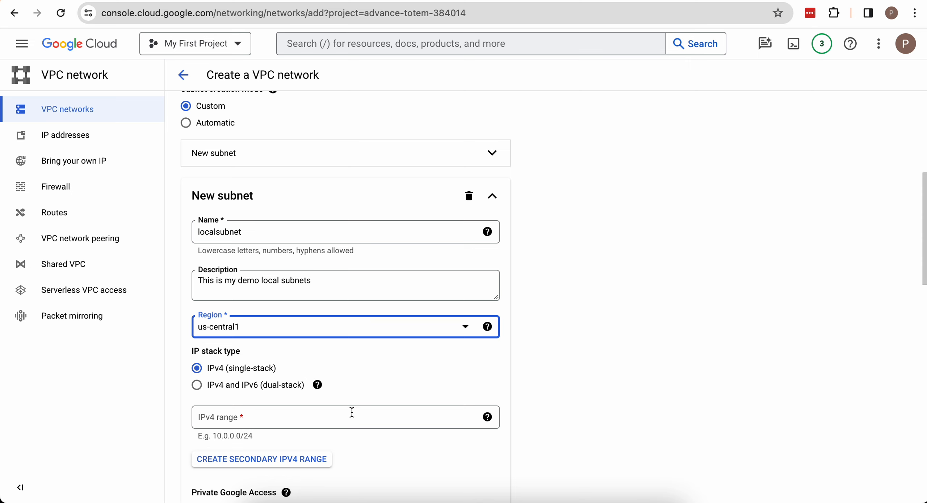
- Try the IPv4 and IPv6 (dual-stack) option and return the IP stack type to IPv4 (single-stack)
scroll(321, 410, "down", 2)
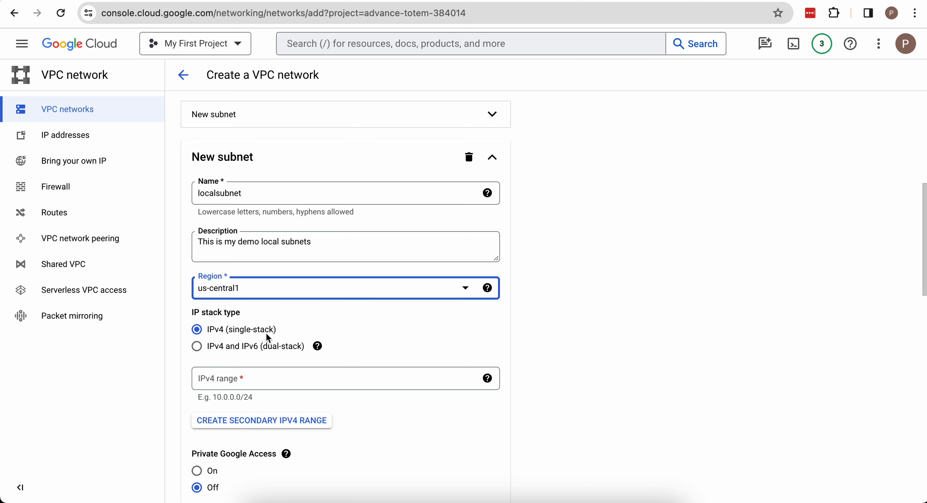
left_click(197, 346)
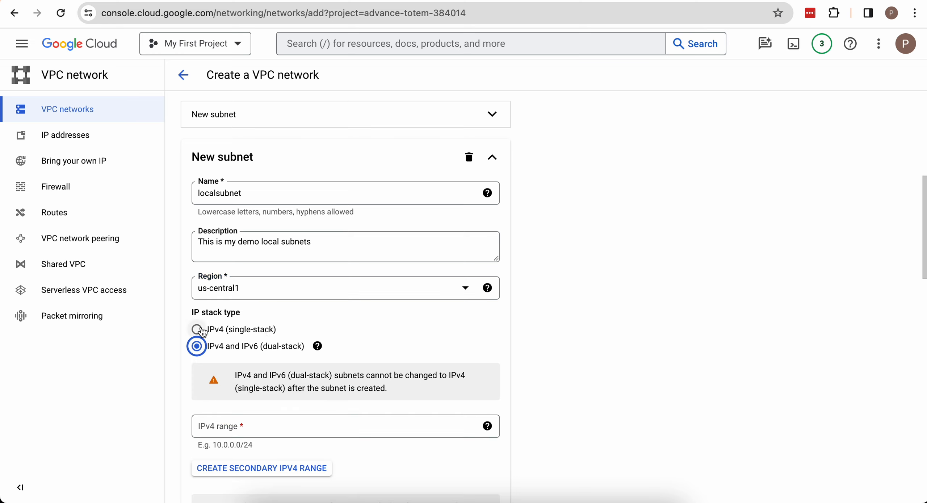
left_click(200, 330)
- Set the subnet's primary IPv4 range to 172.16.0.0/16
left_click(238, 379)
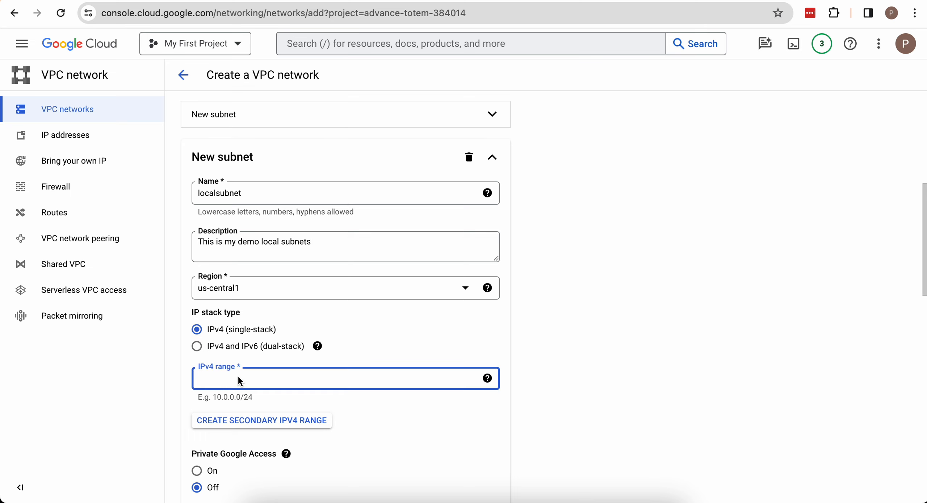
type("172.16.0.0/")
key("BackSpace")
type("16")
scroll(554, 295, "down", 1)
left_click(435, 432)
scroll(433, 430, "down", 2)
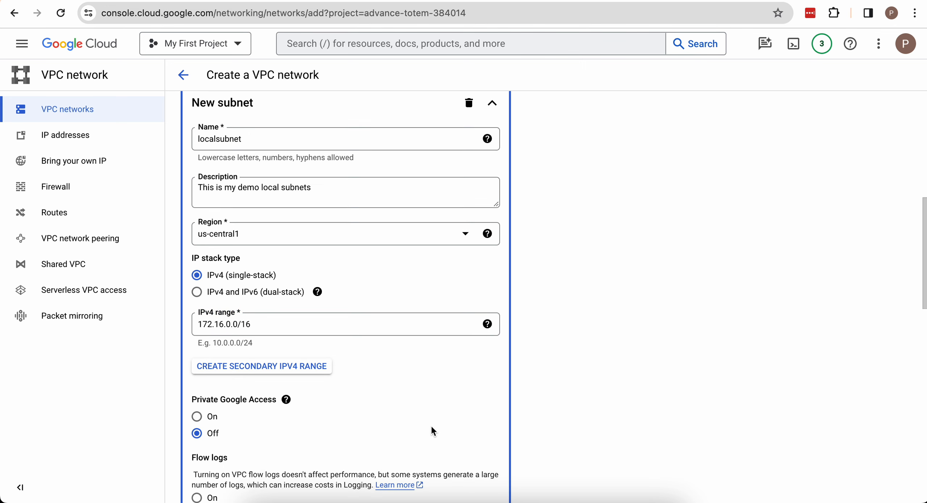
- Add a secondary IPv4 range to the subnet and enter 192.168.0.0/24 in its range name
left_click(300, 368)
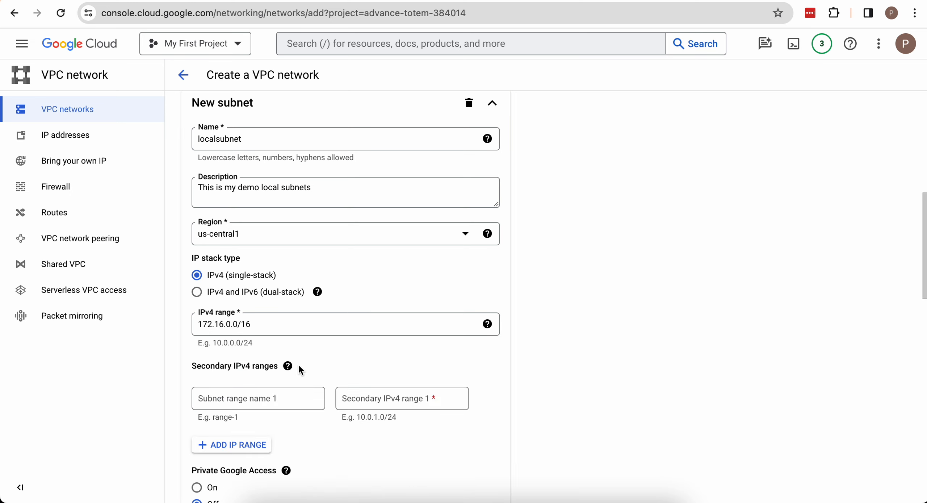
left_click(255, 394)
type("192")
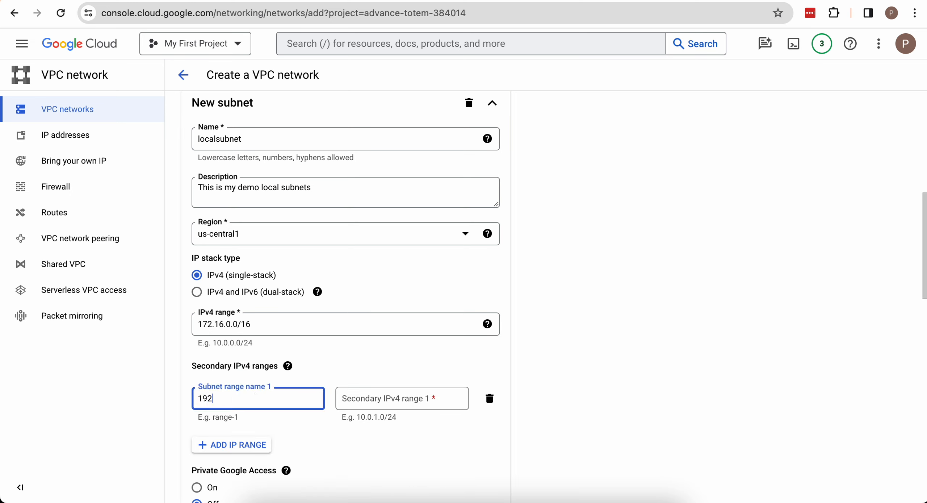
type(".168.0.0/24")
left_click(368, 449)
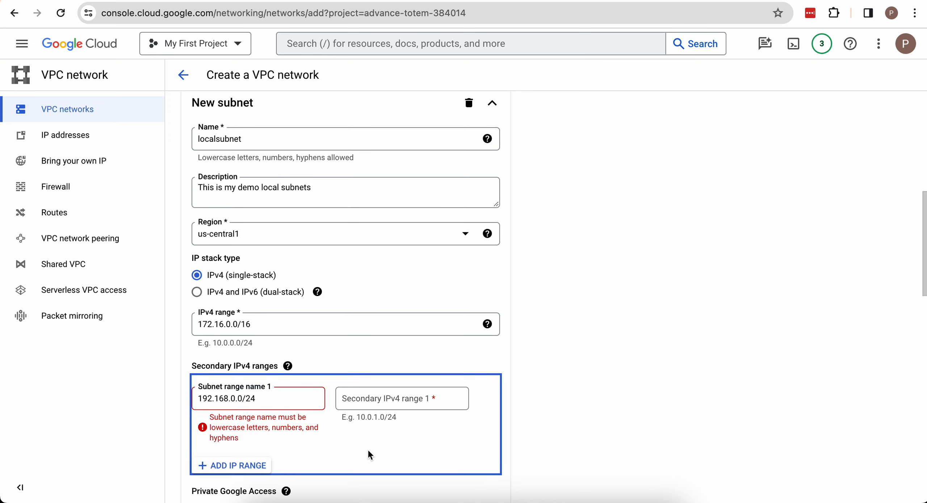
- Copy 192.168.0.0/24 from the subnet range name into the secondary IPv4 range value
triple_click(298, 398)
key("ctrl+c")
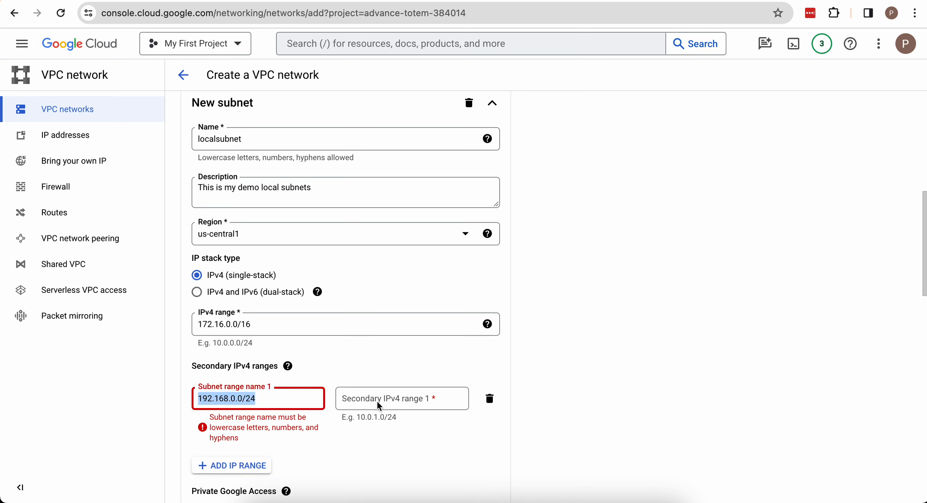
left_click(377, 399)
key("ctrl+v")
- Replace the secondary range's subnet range name with localsubnet-2
double_click(286, 392)
triple_click(287, 392)
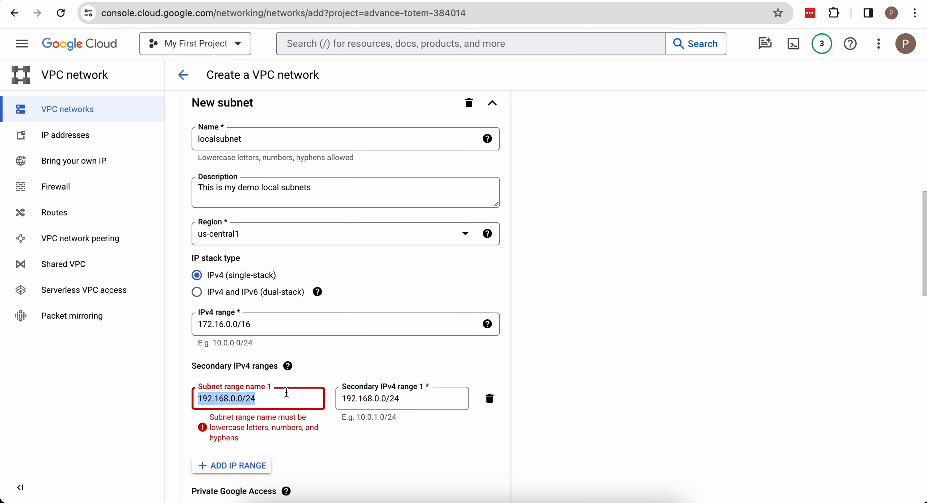
key("BackSpace")
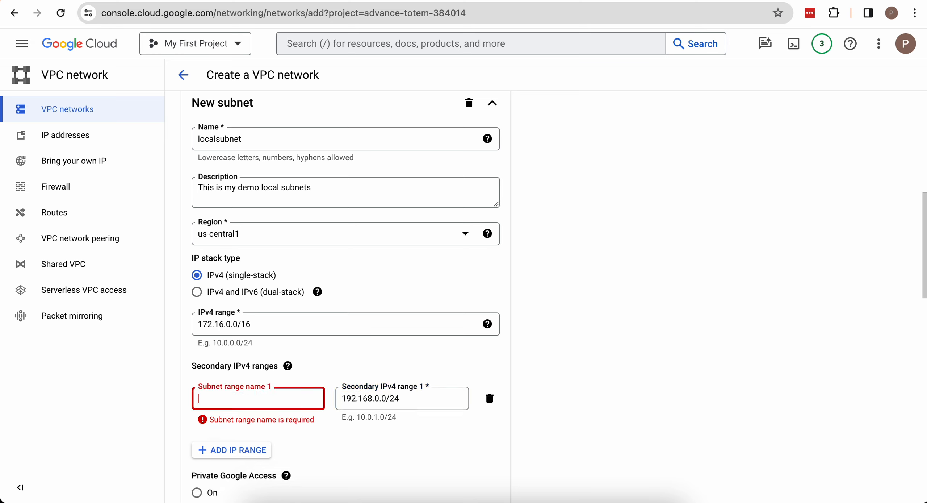
type("Local")
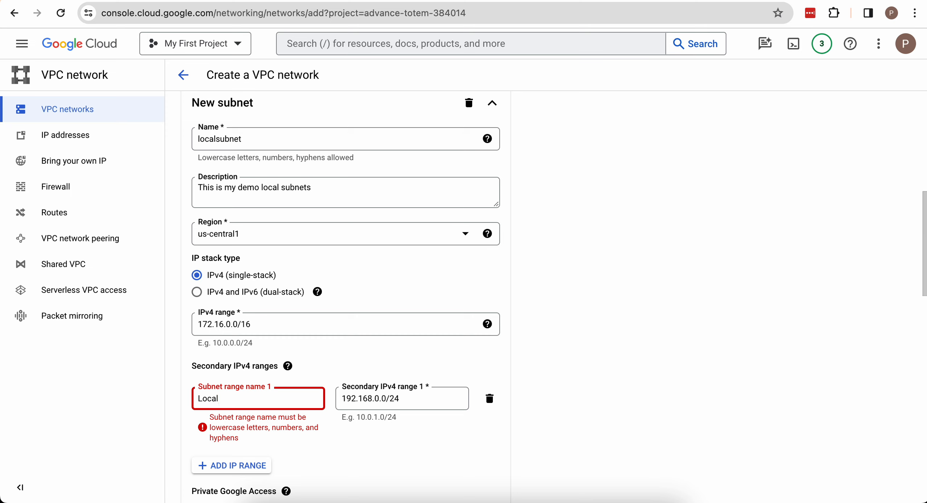
key("BackSpace")
key("BackSpace")
key("BackSpace")
key("BackSpace")
key("BackSpace")
type("loc")
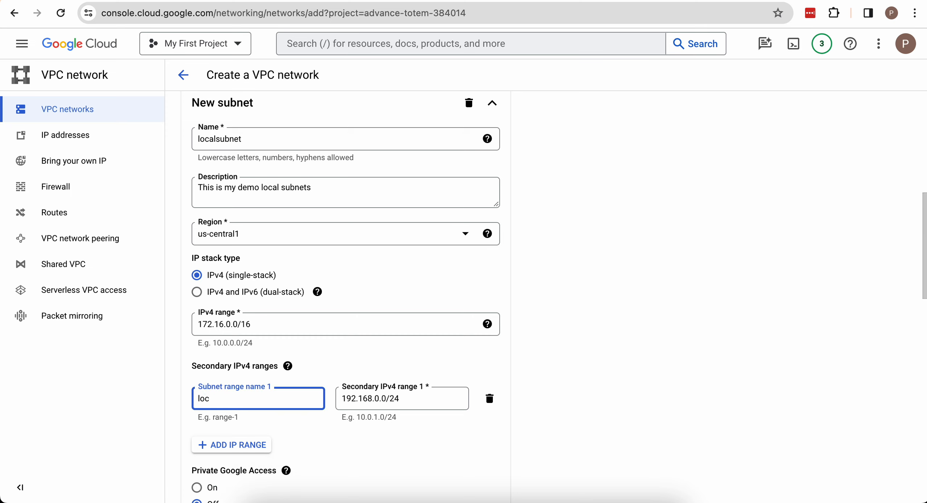
type("alsubnet-2")
- Rename the subnet as localsubne-1
left_click(267, 235)
left_click(290, 141)
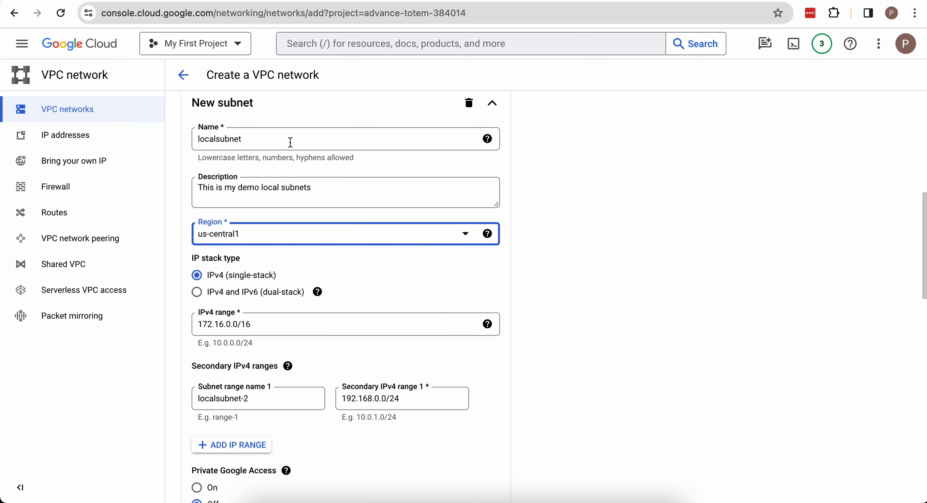
double_click(290, 142)
key("Right")
key("BackSpace")
type("1")
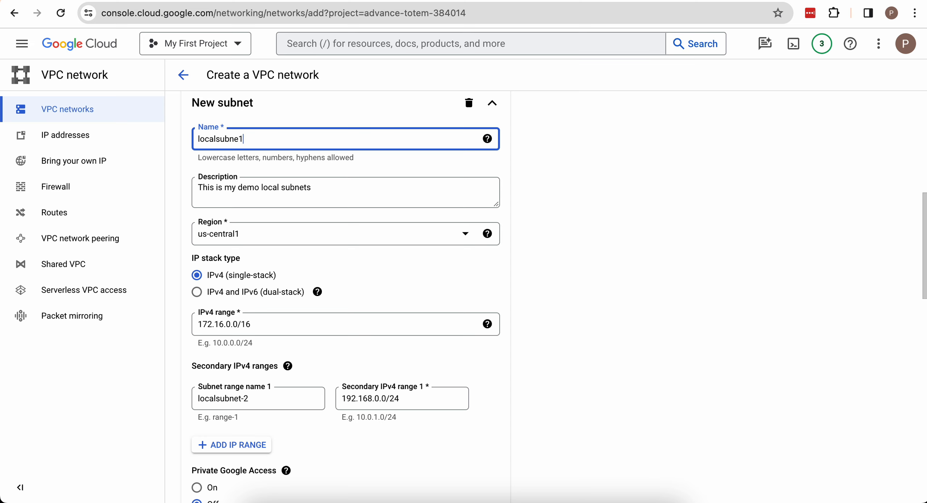
key("BackSpace")
type("-1")
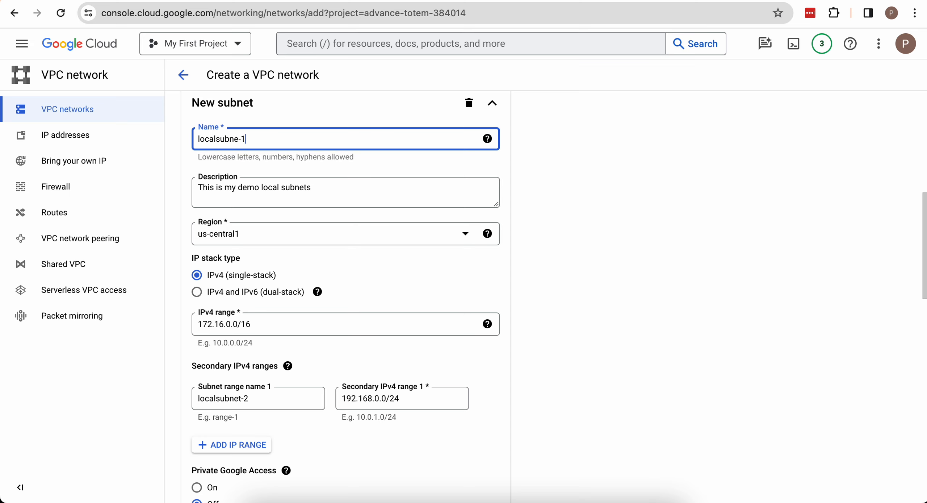
- Turn on Private Google Access for the localsubne-1 subnet
scroll(538, 422, "down", 4)
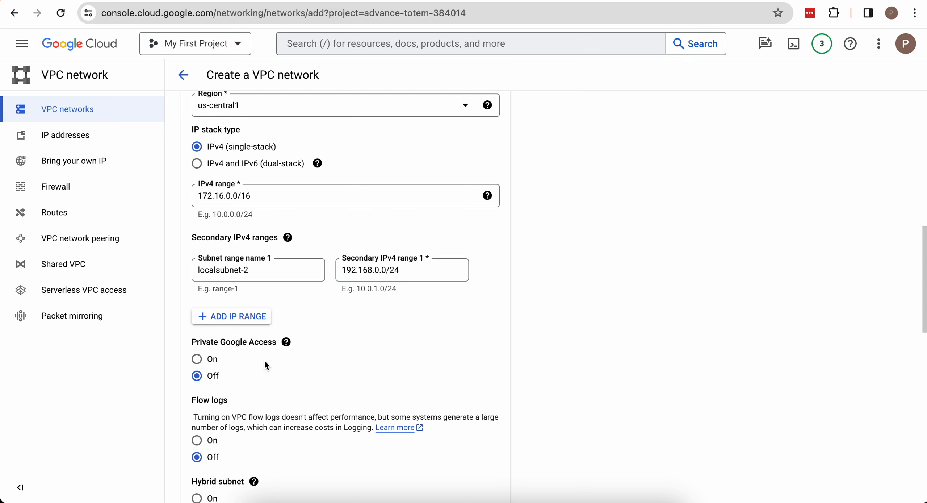
scroll(250, 375, "down", 1)
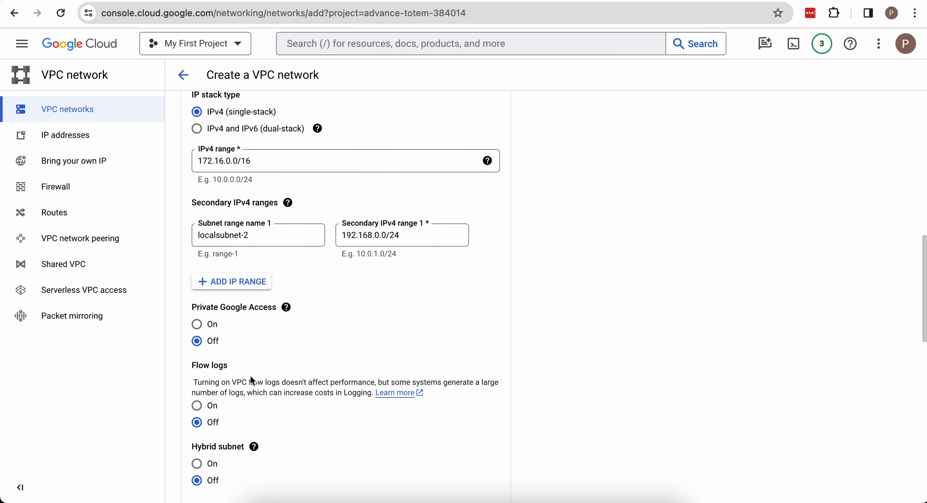
left_click(198, 326)
- Try to create the demo-vpc network with flow logs and hybrid subnet off and regional dynamic routing
scroll(249, 326, "down", 3)
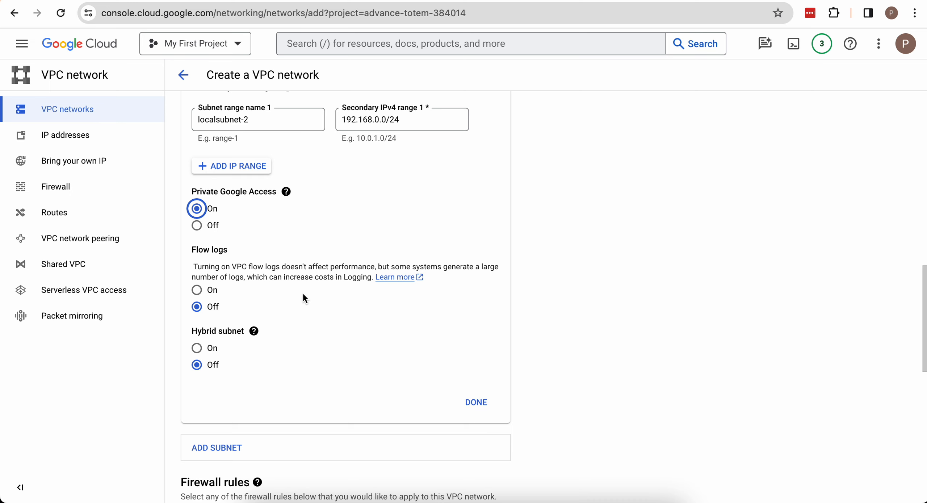
scroll(303, 292, "down", 1)
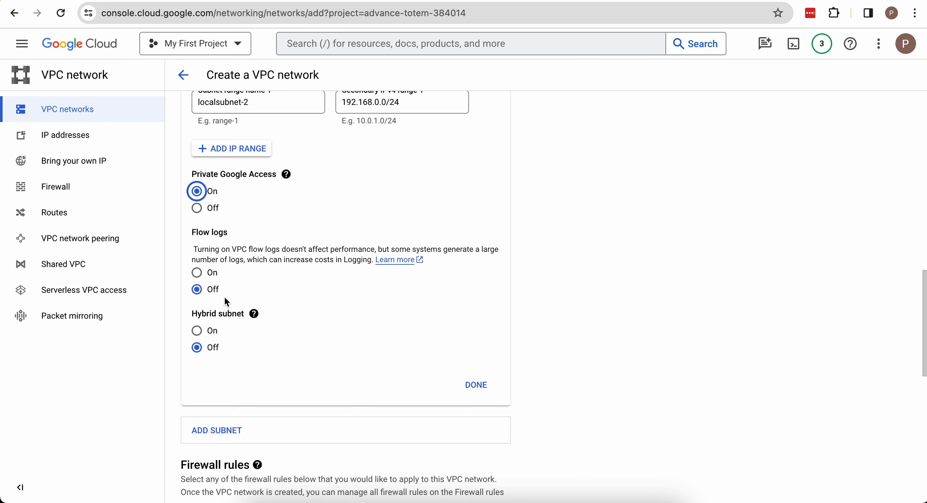
scroll(224, 296, "down", 10)
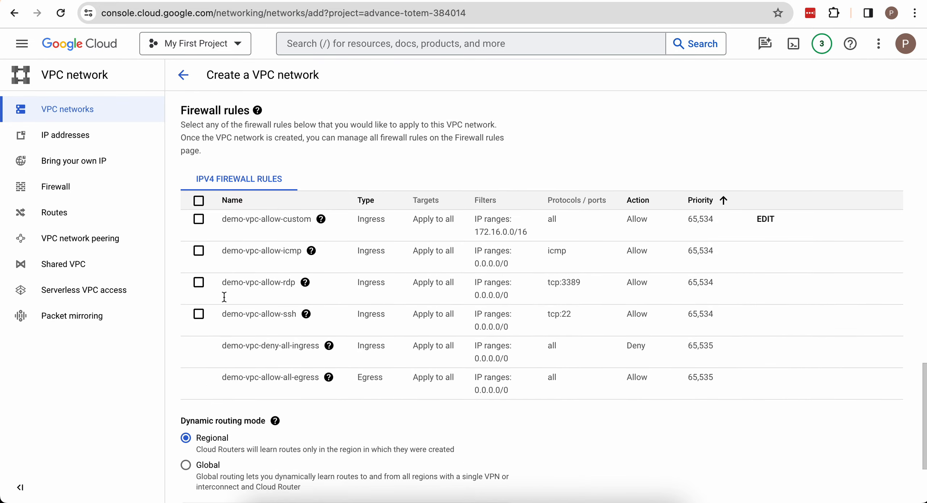
scroll(225, 296, "down", 4)
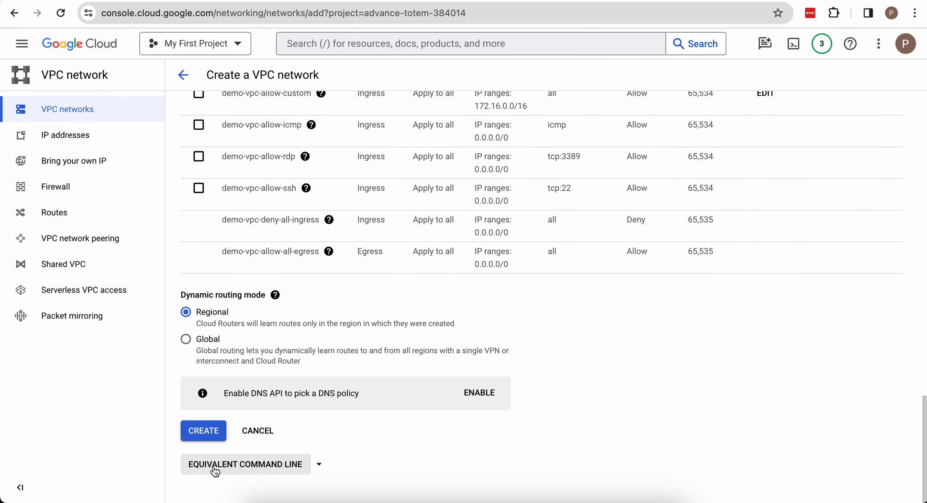
scroll(231, 344, "up", 3)
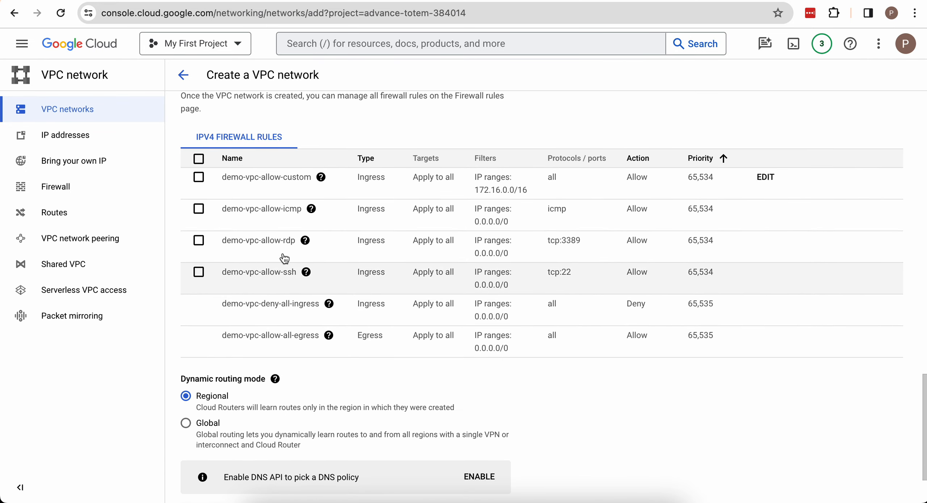
scroll(273, 209, "down", 3)
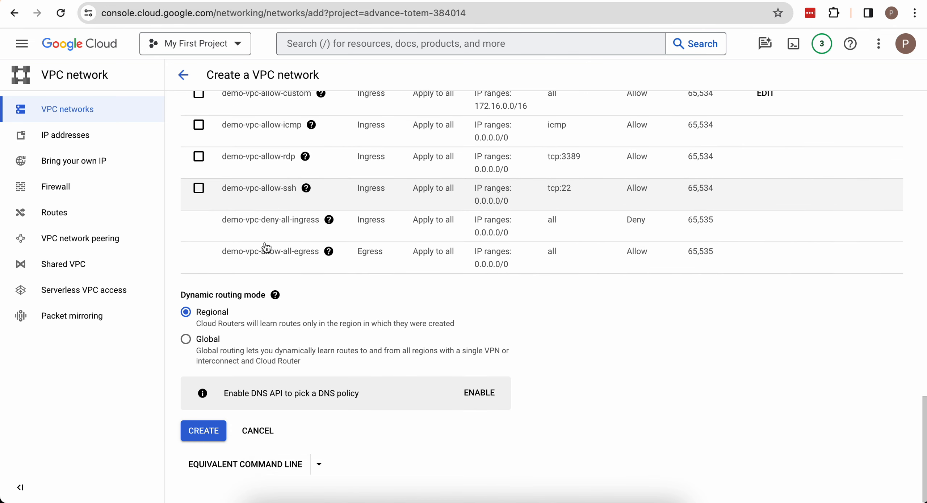
left_click(201, 489)
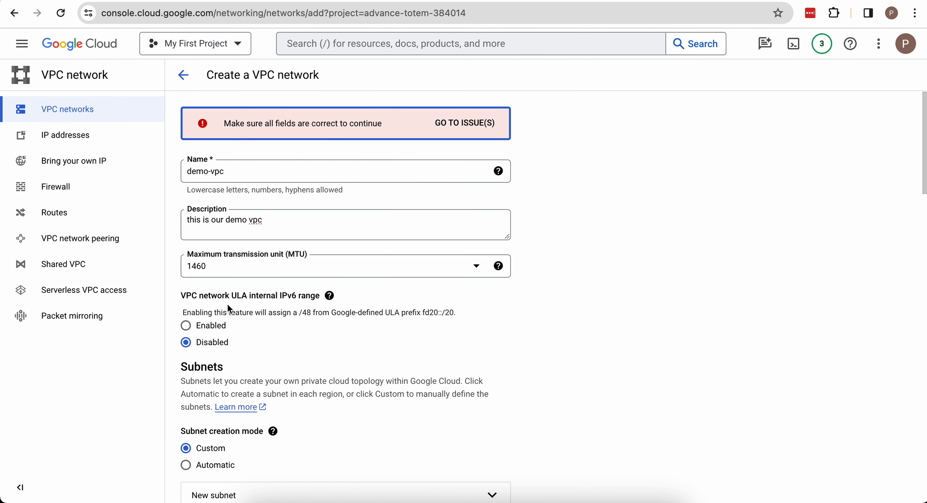
- Delete the unnamed new subnet that contains errors, above localsubne-1
scroll(275, 187, "down", 10)
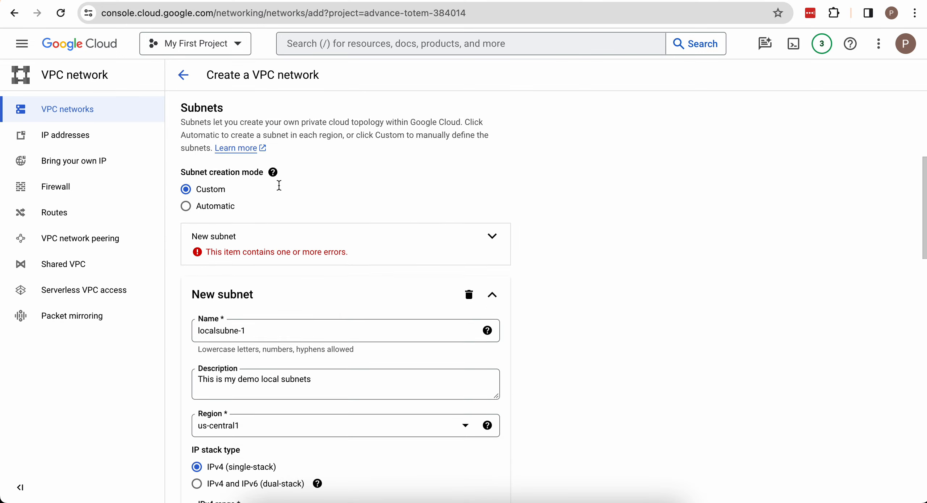
scroll(279, 187, "up", 2)
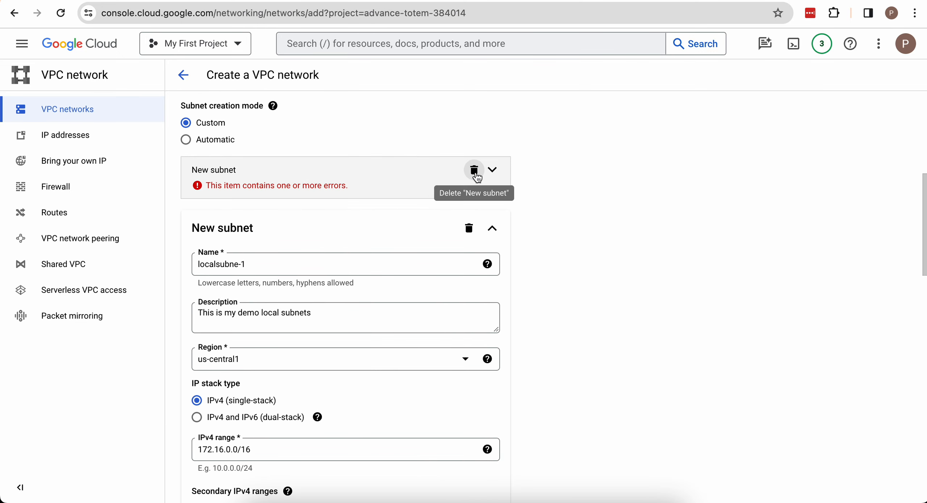
left_click(471, 170)
- Set the subnet's secondary IPv4 range to 192.168.1.0/24
scroll(423, 301, "down", 12)
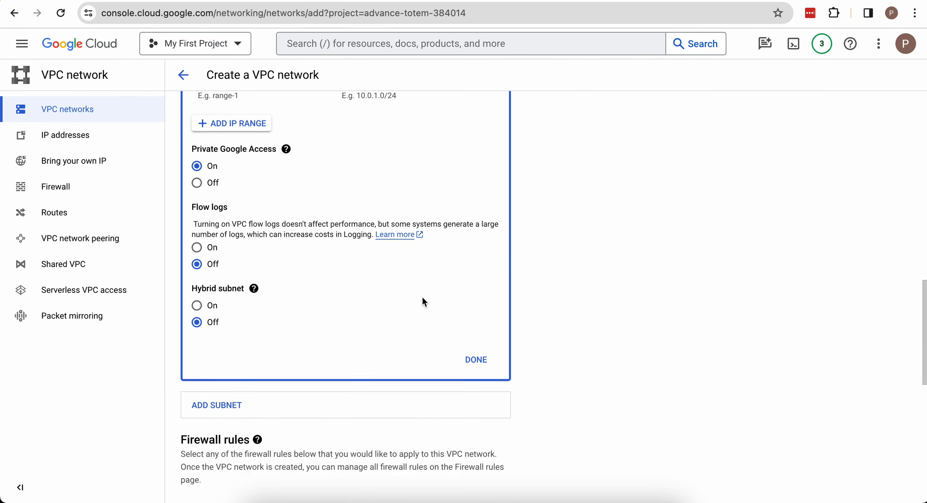
scroll(424, 302, "up", 6)
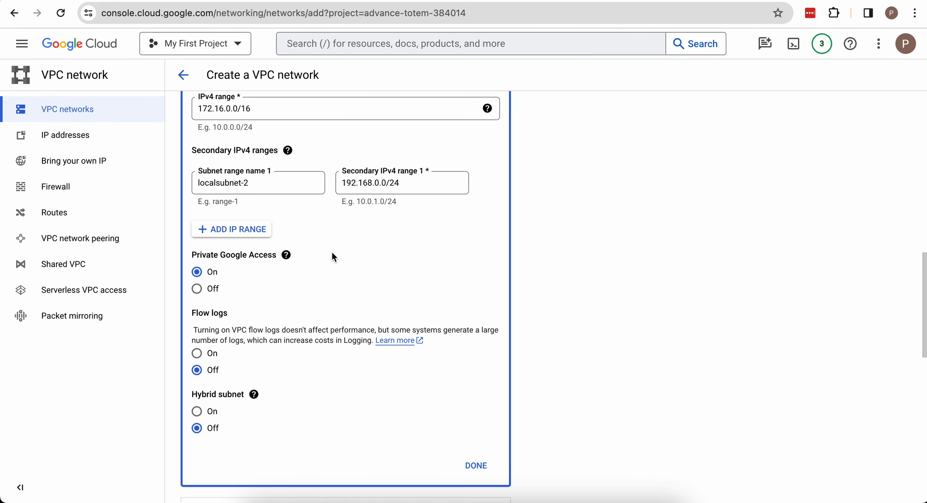
scroll(478, 159, "up", 2)
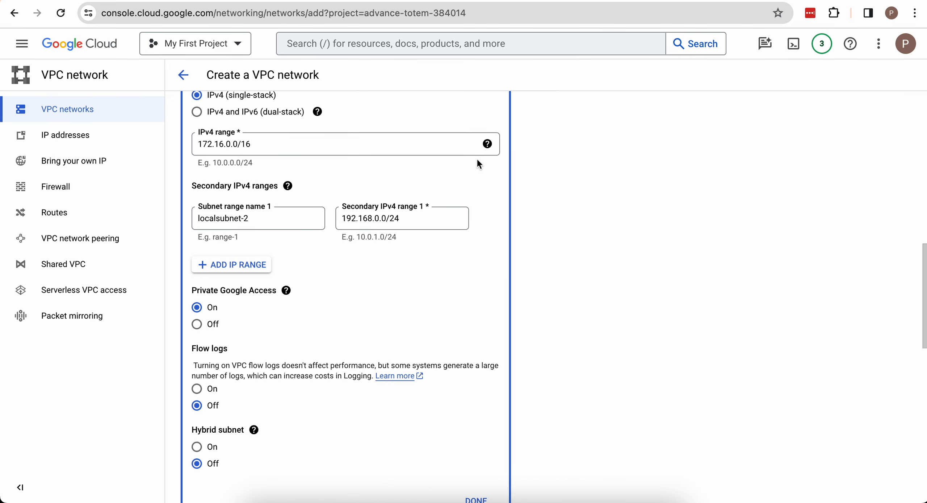
scroll(402, 188, "up", 1)
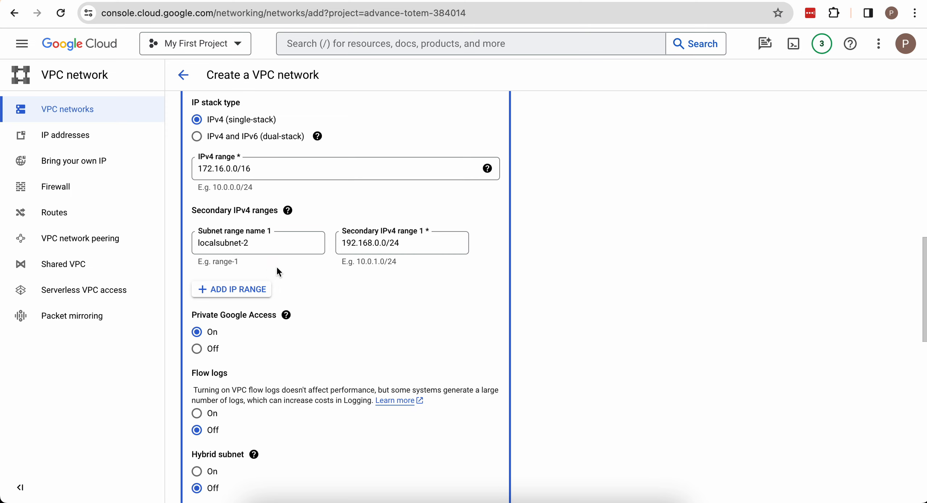
left_click(382, 246)
key("BackSpace")
type("1")
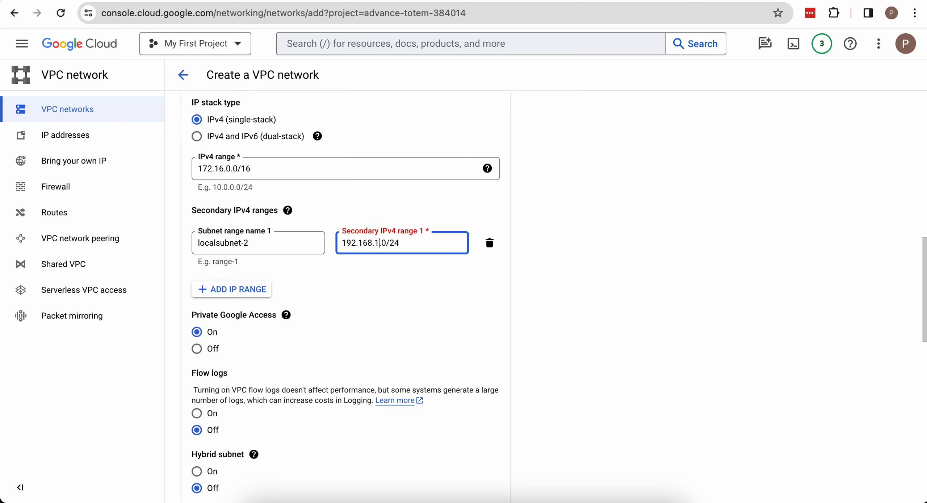
- Submit the completed form to create the demo-vpc network
left_click(287, 314)
scroll(287, 312, "down", 1)
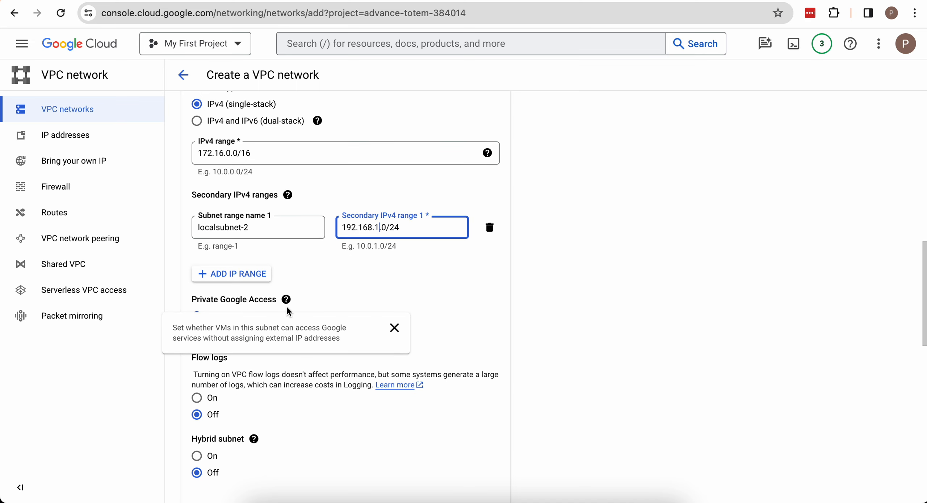
scroll(519, 398, "down", 15)
scroll(521, 400, "down", 1)
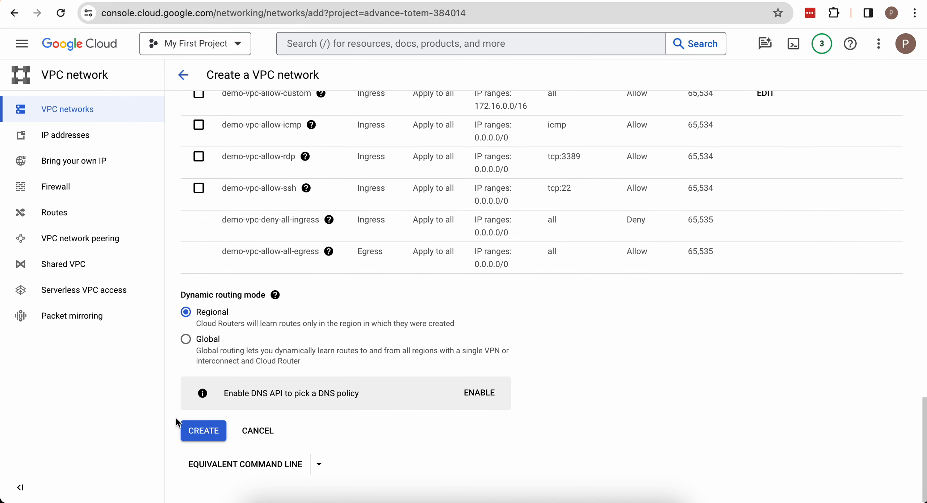
left_click(210, 433)
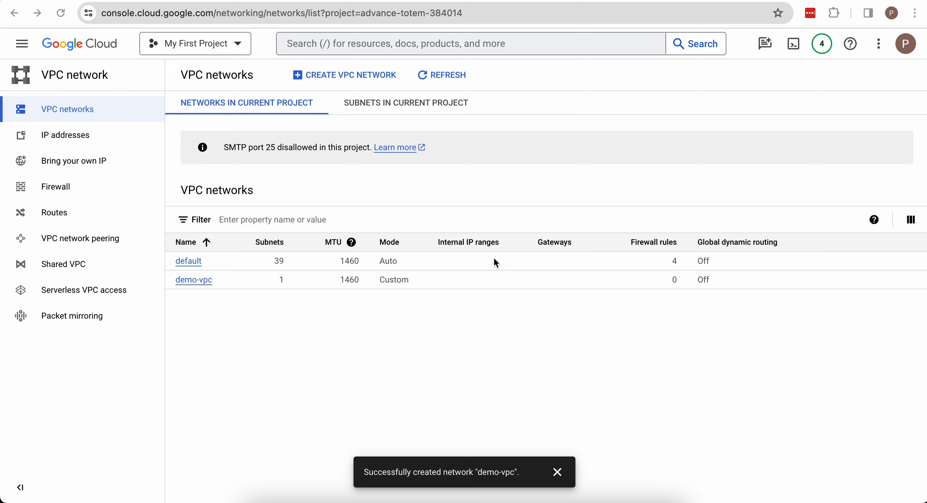
- Open the demo-vpc network's details and review its overview settings
left_click(193, 284)
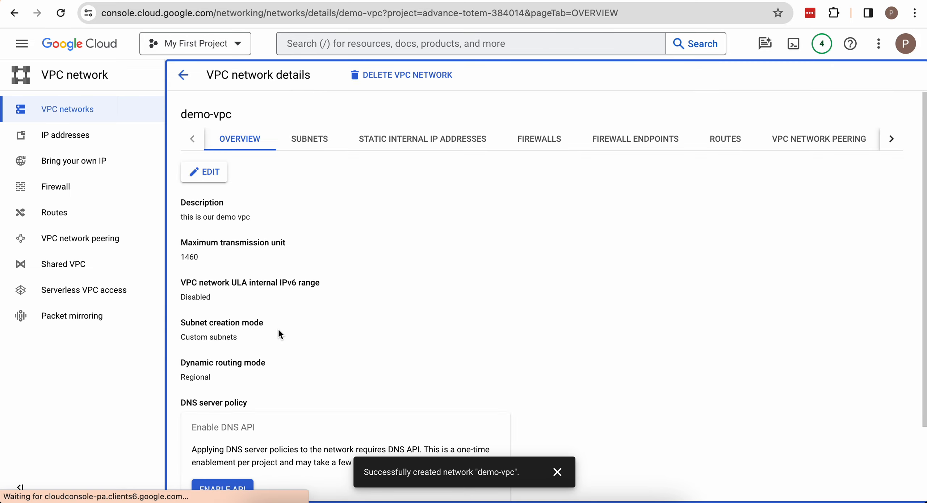
scroll(303, 351, "down", 2)
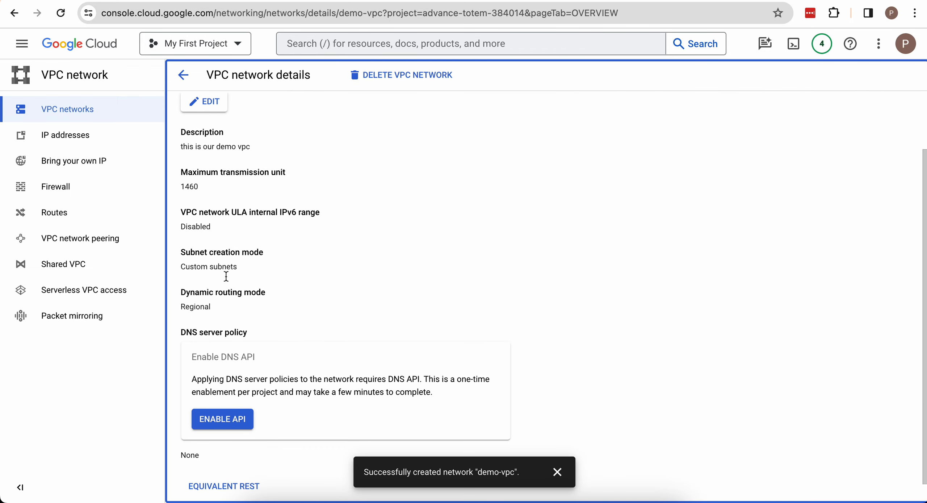
scroll(237, 267, "down", 1)
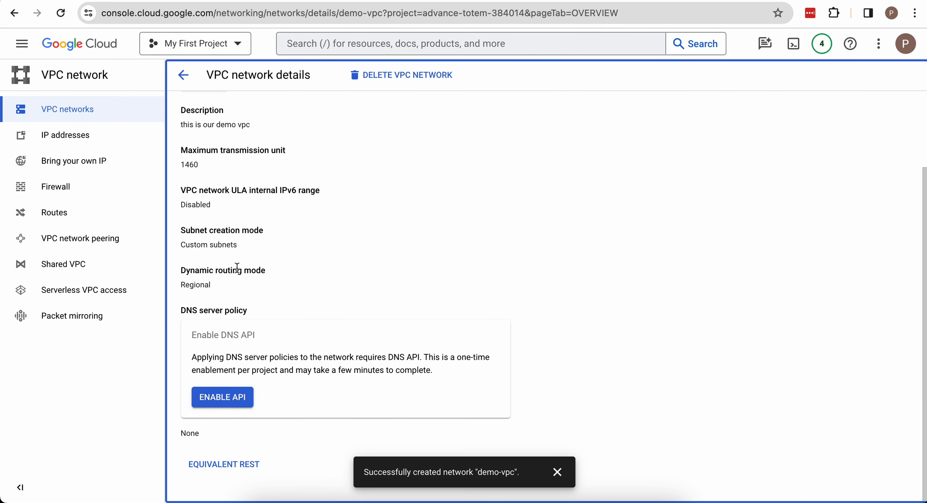
scroll(237, 268, "up", 3)
- Examine the demo-vpc network's subnet list, including internal and secondary ranges, gateway and Private Google Access
left_click(313, 140)
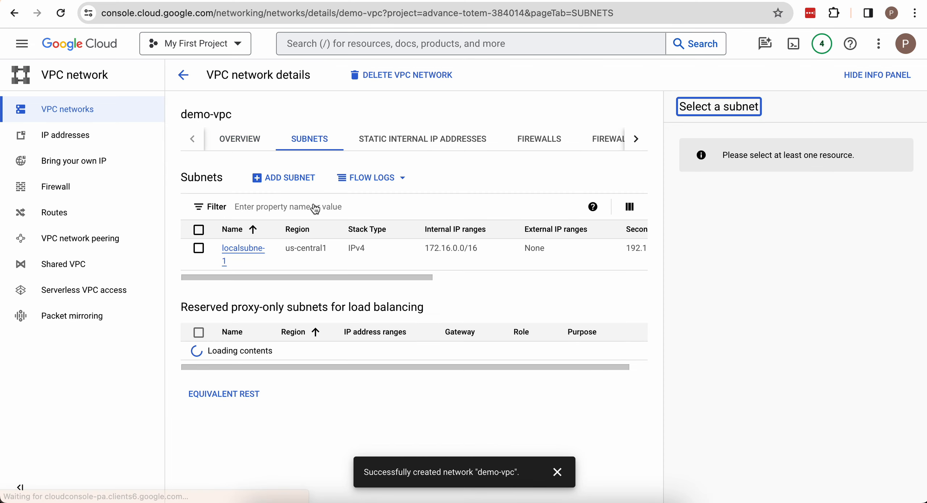
scroll(342, 261, "right", 2)
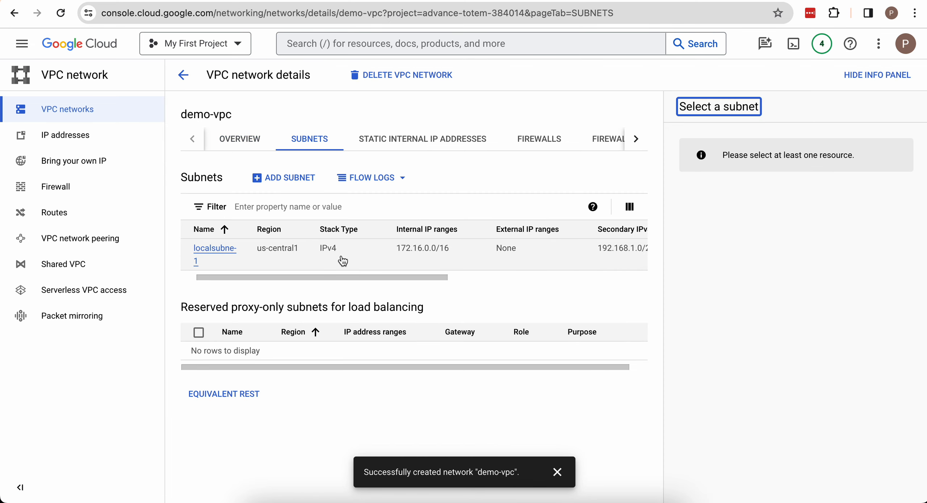
scroll(342, 261, "right", 5)
scroll(431, 255, "left", 3)
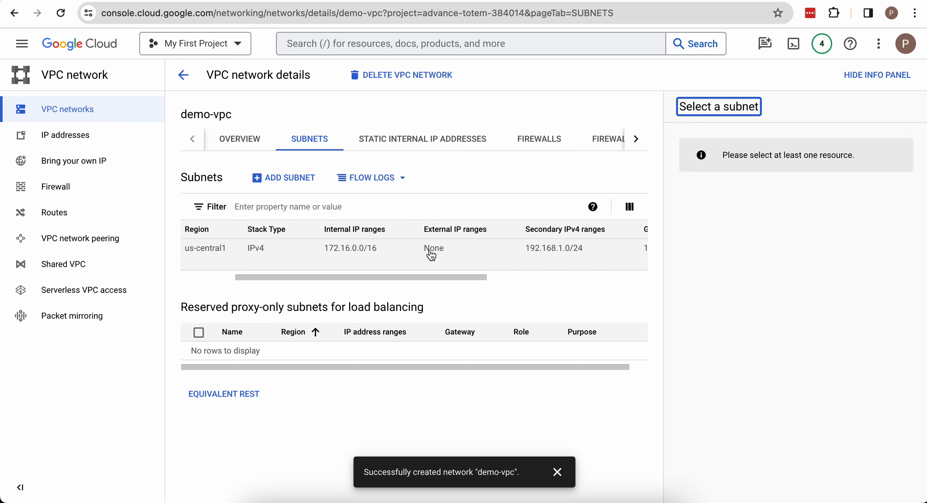
scroll(287, 251, "left", 2)
scroll(375, 261, "right", 4)
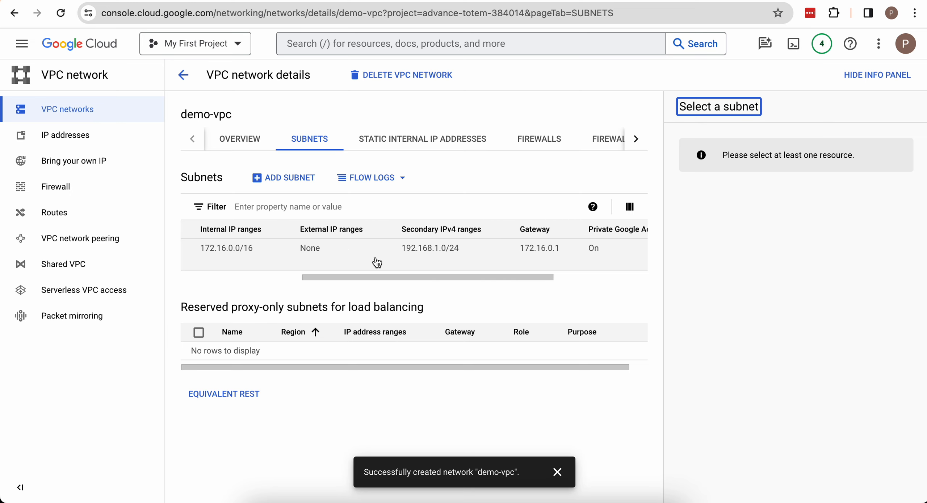
scroll(377, 262, "right", 2)
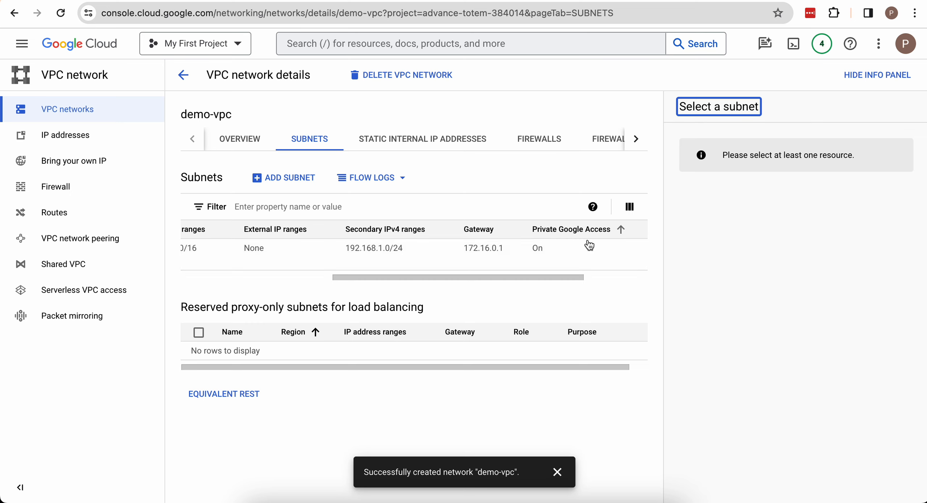
scroll(519, 257, "left", 5)
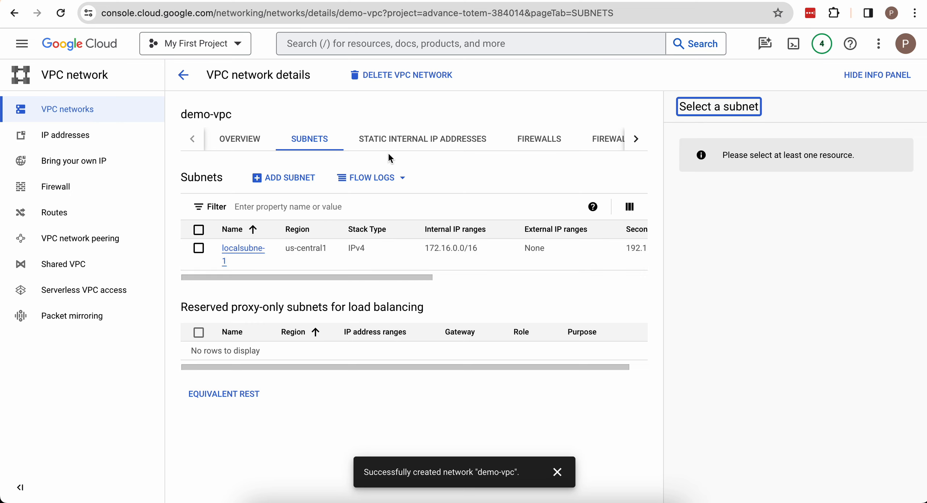
- Start a new VPC firewall rule and name it allow-ssh-demo-vpc
left_click(80, 187)
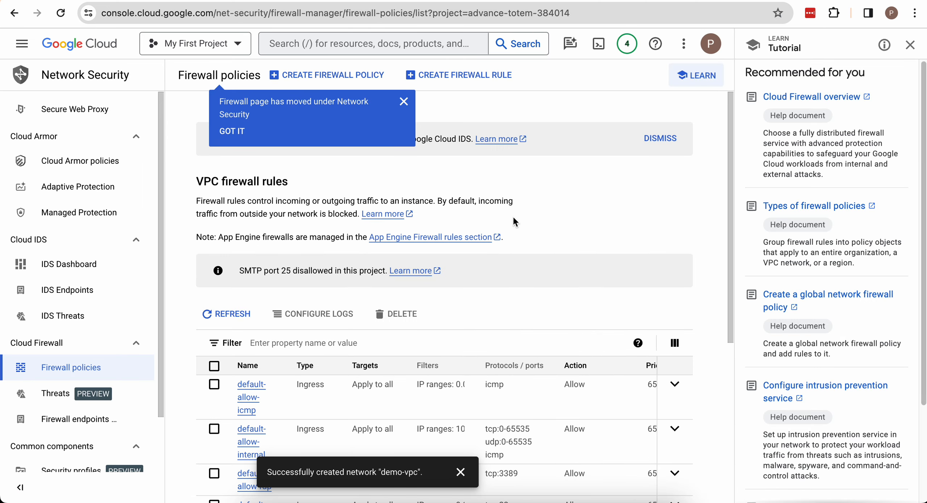
left_click(464, 83)
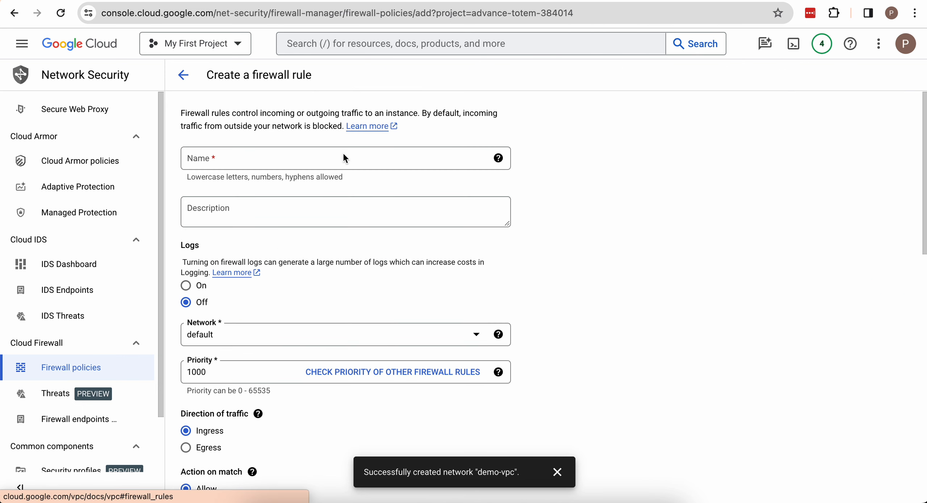
left_click(315, 158)
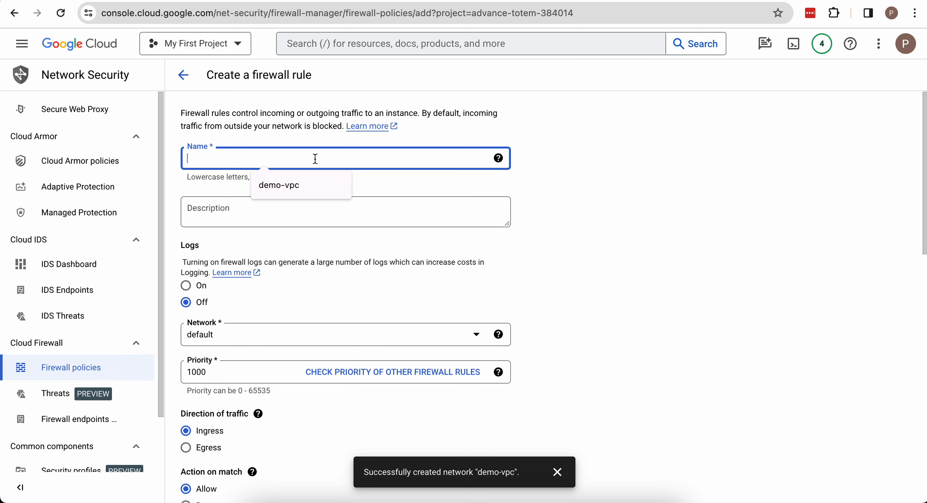
type("ss")
key("BackSpace")
key("BackSpace")
type("as")
key("BackSpace")
key("BackSpace")
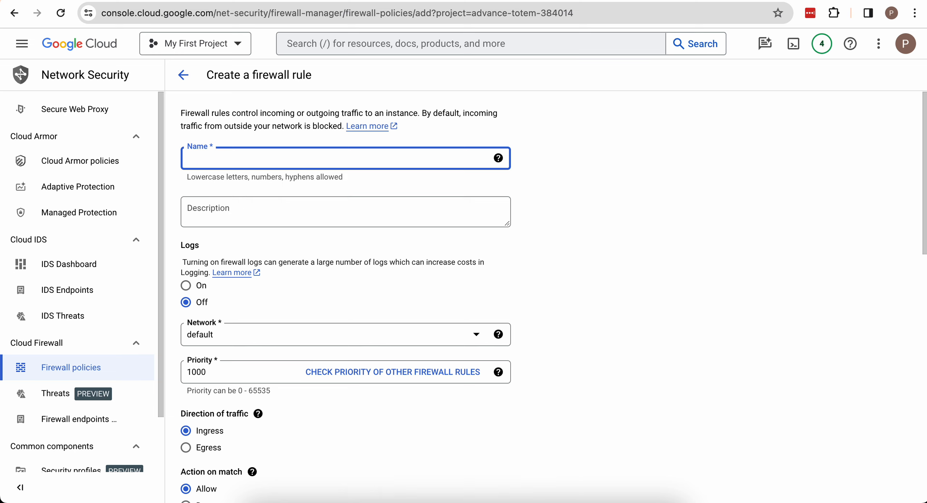
type("allow-ssh-demo-vpc")
key("BackSpace")
type("c")
- Enter "this is demo ssh allowed rule" as the firewall rule's description
left_click(269, 210)
type("t")
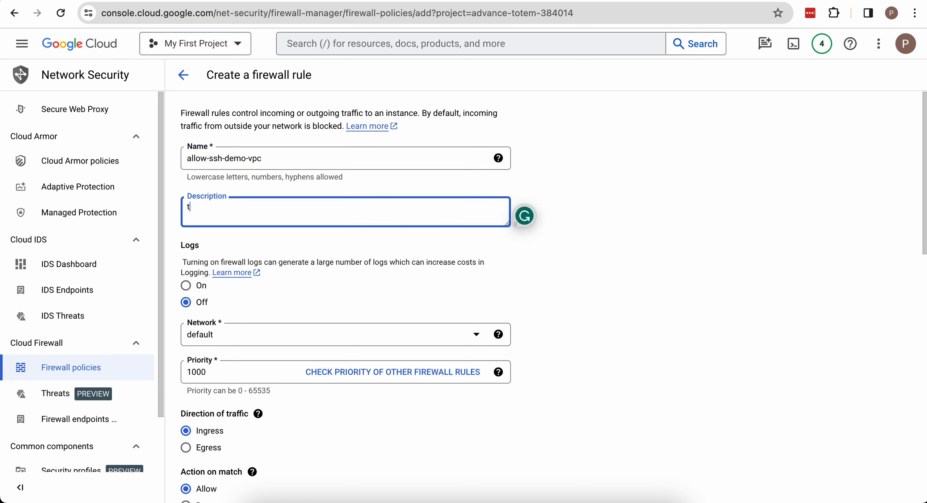
type("his is demo ssh allowed rule")
scroll(266, 303, "down", 1)
scroll(266, 305, "down", 1)
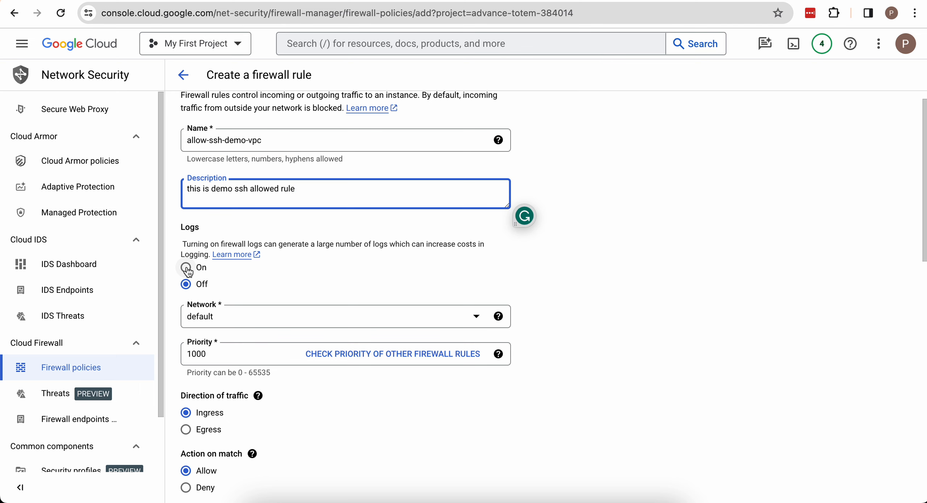
scroll(221, 280, "down", 3)
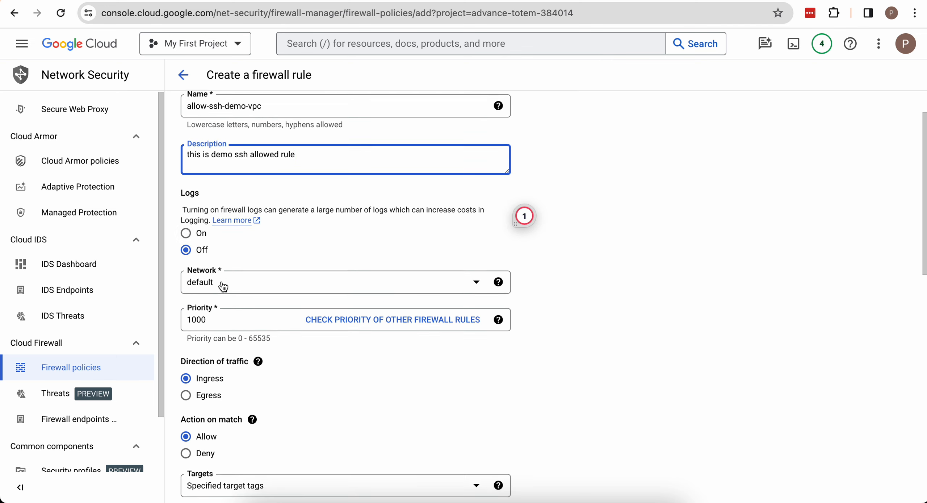
- Apply the firewall rule to the demo-vpc network
left_click(243, 263)
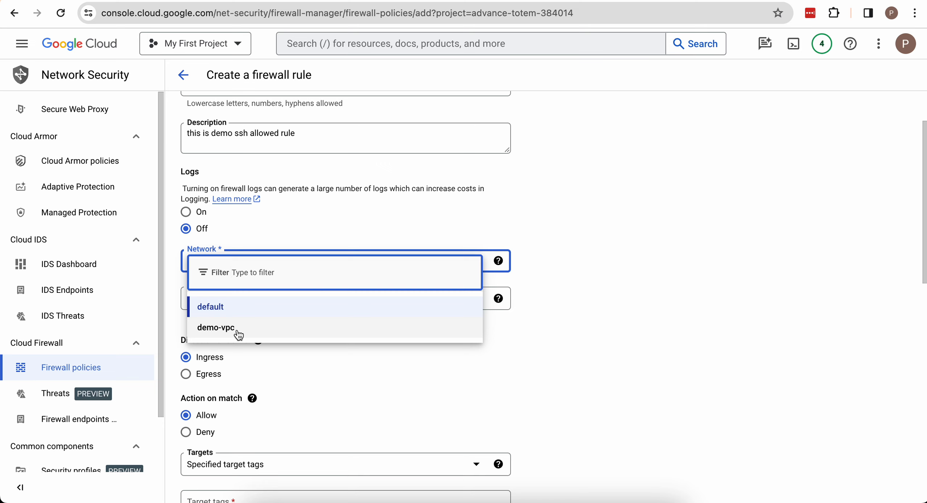
left_click(217, 328)
scroll(223, 329, "down", 3)
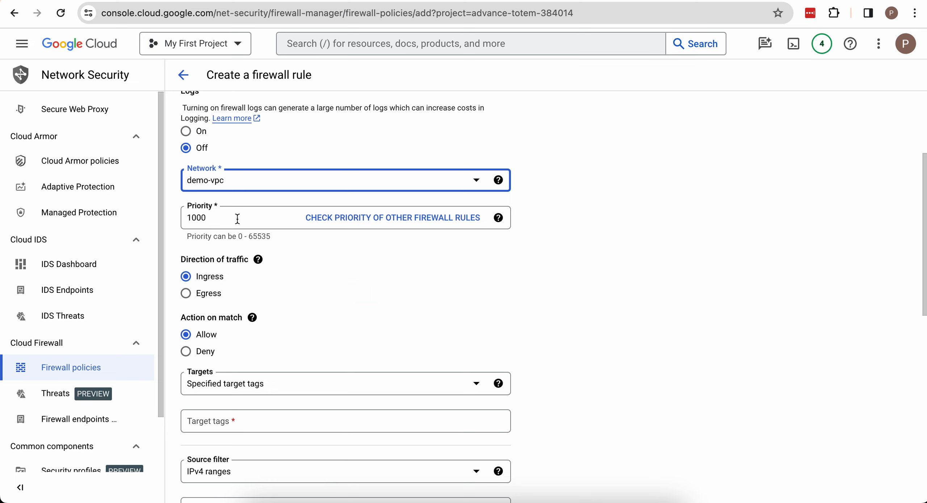
- Set the firewall rule's targets to all instances in the network
scroll(273, 248, "down", 1)
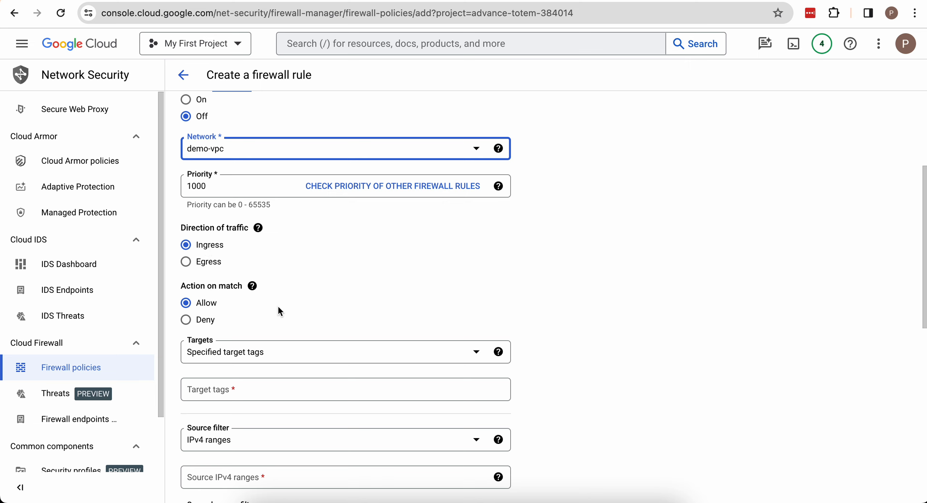
scroll(277, 304, "down", 1)
scroll(297, 326, "down", 1)
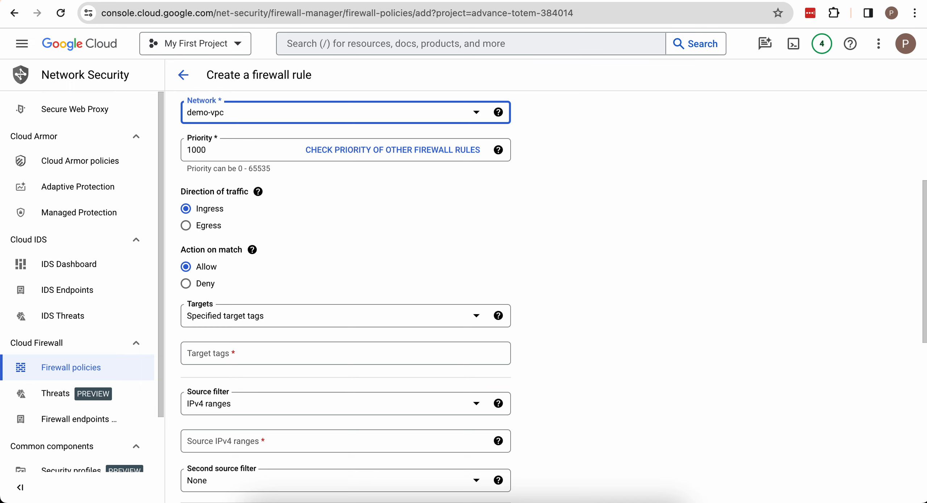
left_click(362, 319)
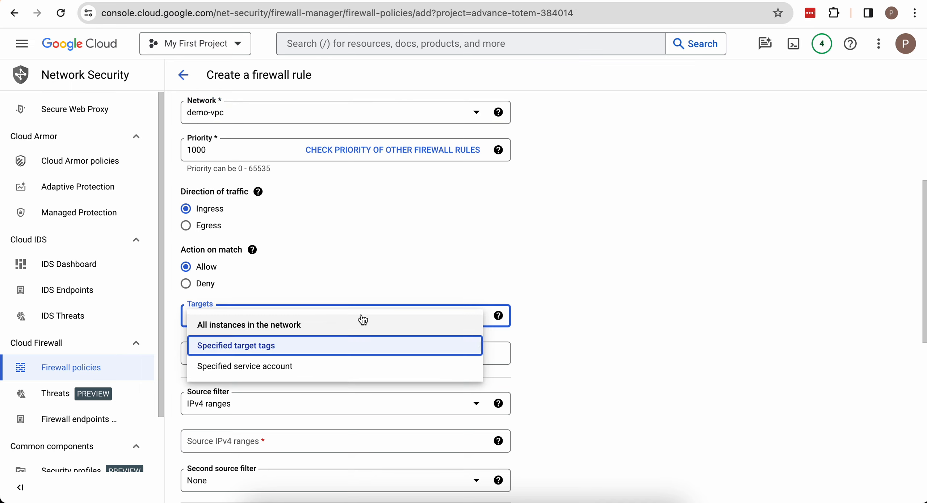
left_click(337, 369)
left_click(312, 324)
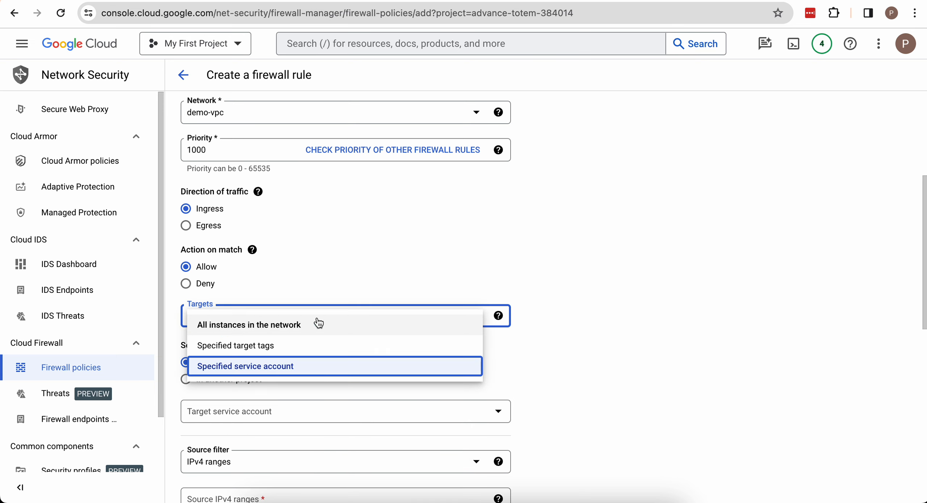
left_click(292, 326)
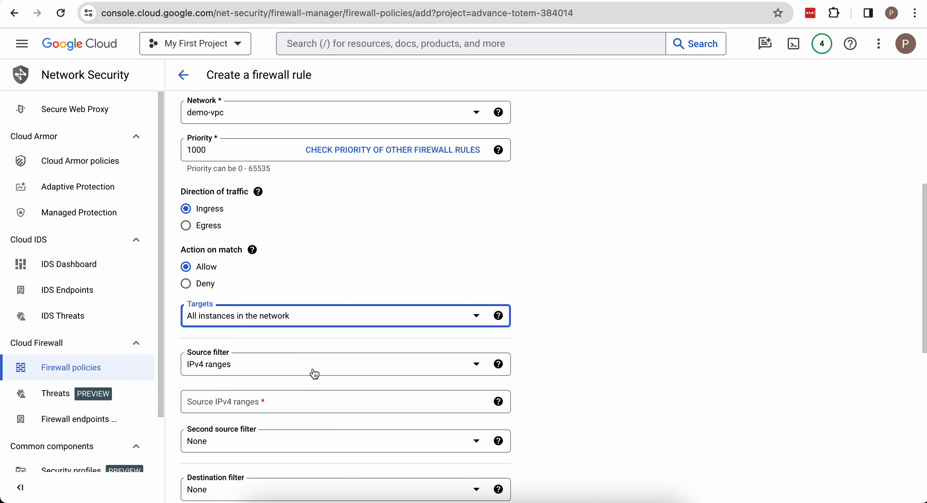
left_click(296, 313)
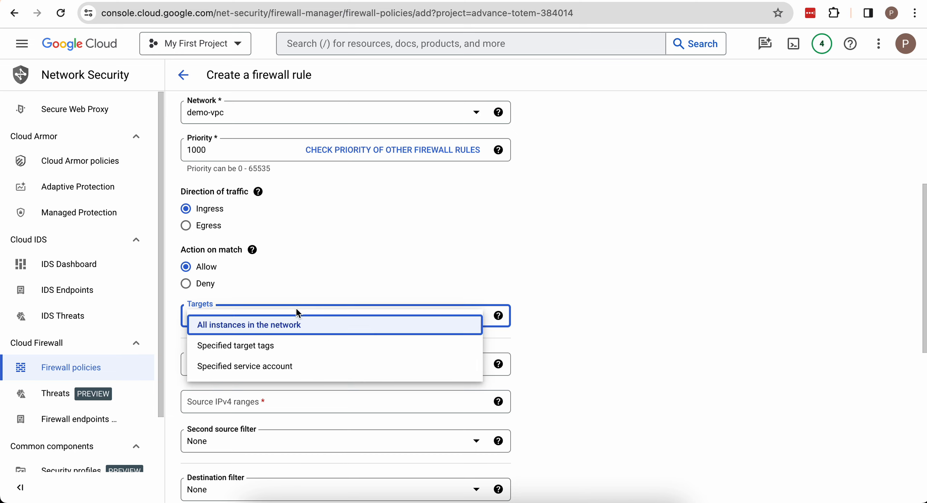
left_click(331, 265)
- Filter sources by IPv4 ranges with the range 0.0.0.0/0 and leave the second source filter at None
scroll(319, 353, "down", 1)
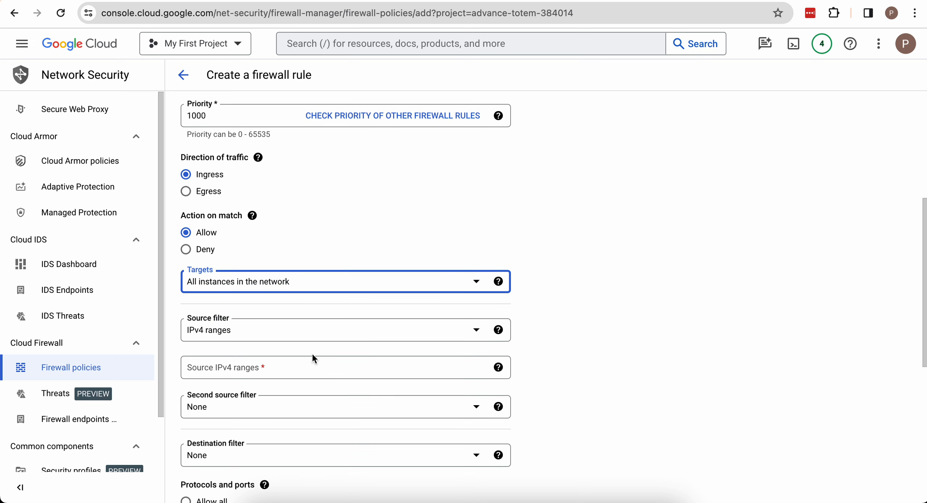
left_click(321, 338)
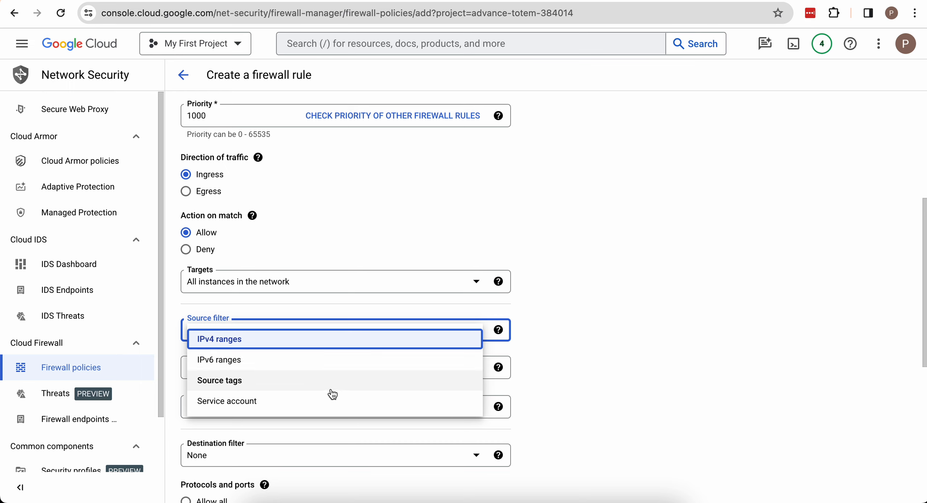
left_click(319, 338)
left_click(287, 368)
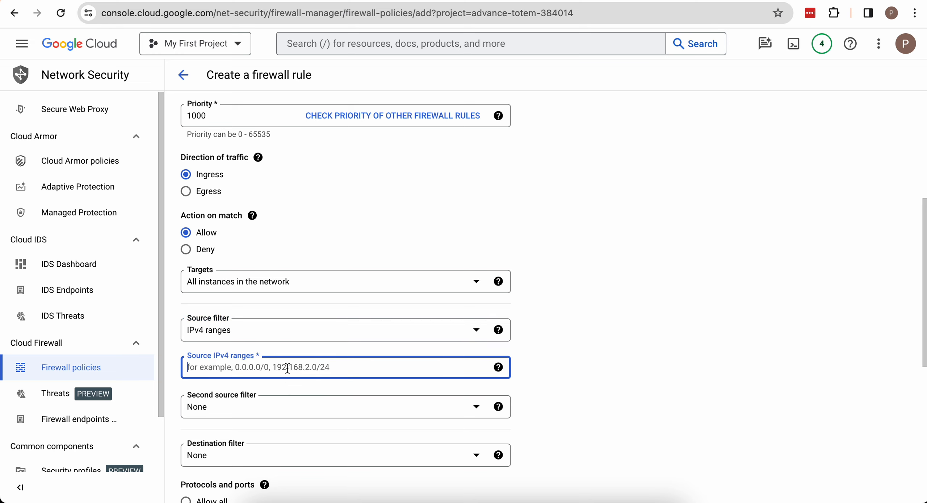
type("o.o.o.")
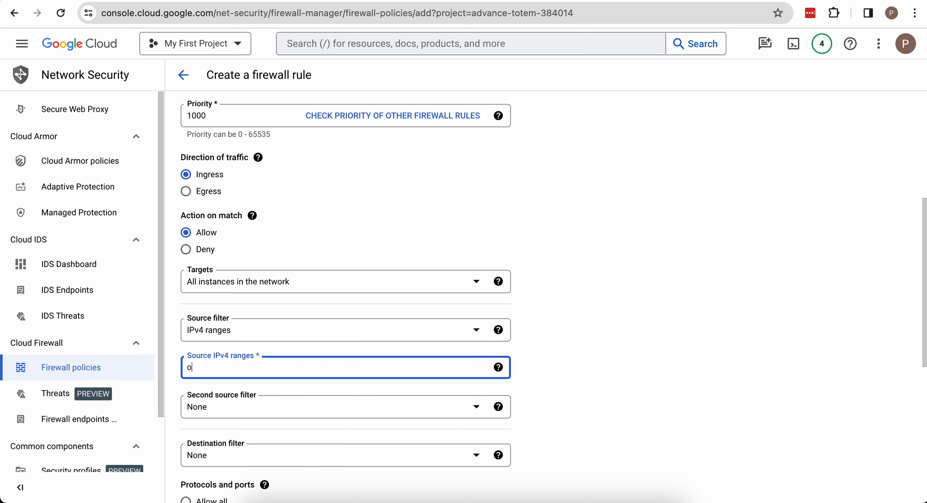
key("BackSpace")
key("BackSpace")
key("BackSpace")
key("BackSpace")
key("BackSpace")
type("0.0.0.0/0")
left_click(311, 415)
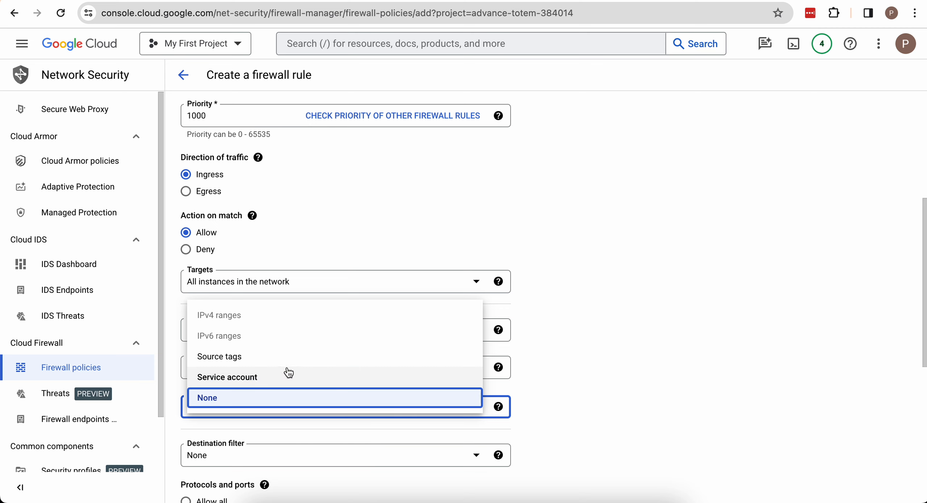
left_click(442, 403)
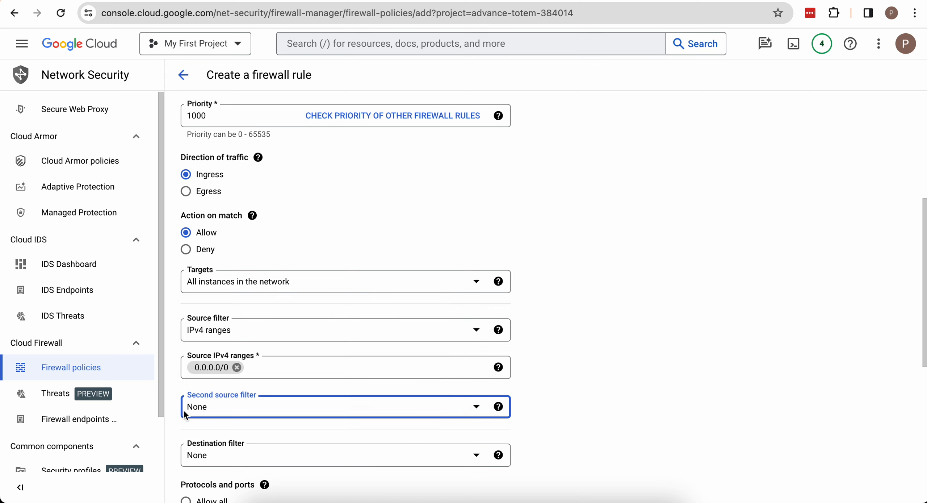
scroll(219, 409, "down", 4)
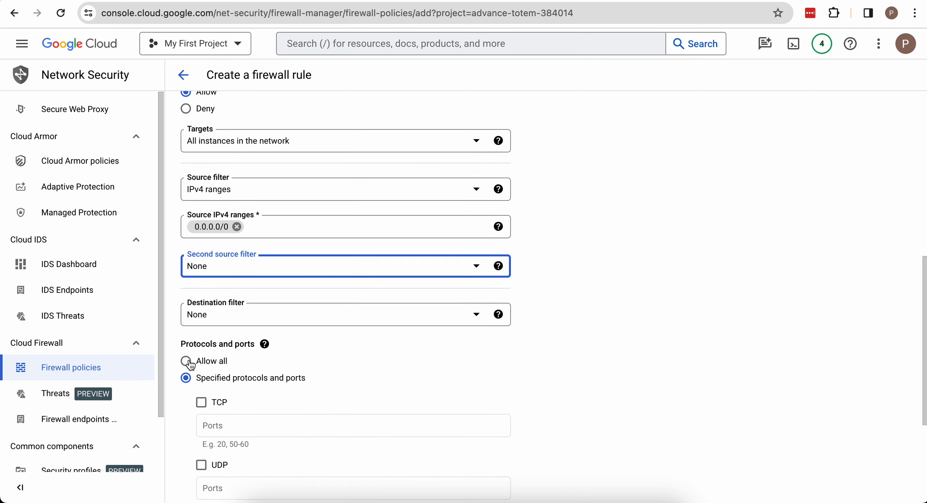
left_click(186, 361)
left_click(186, 377)
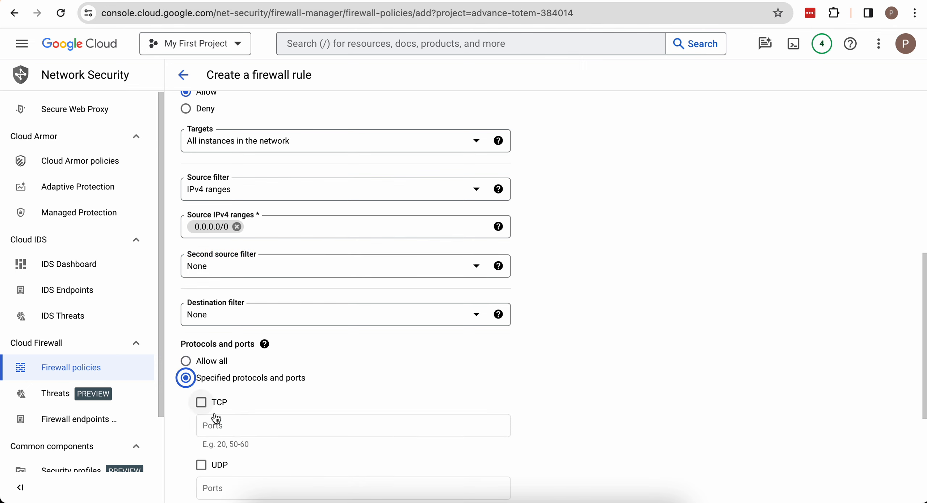
scroll(216, 415, "down", 2)
left_click(185, 314)
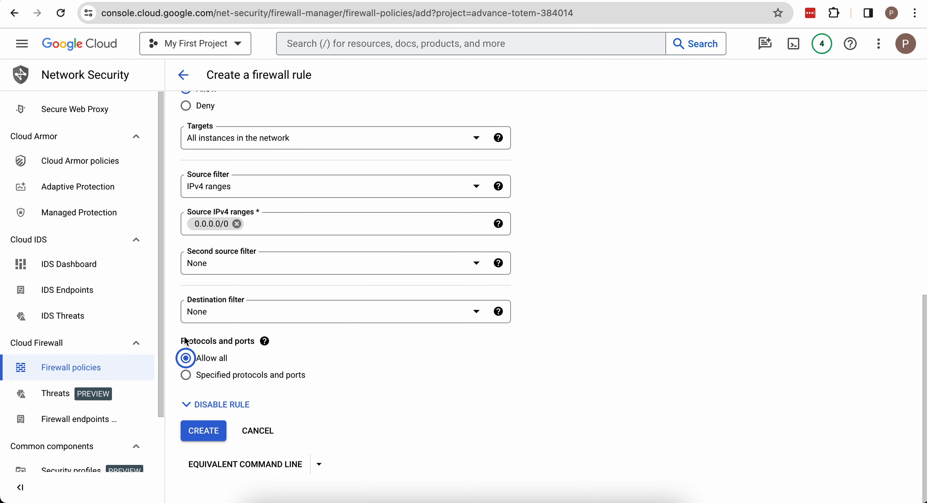
left_click(186, 376)
- Allow only TCP port 22 under specified protocols and ports, and create the firewall rule
scroll(190, 384, "down", 2)
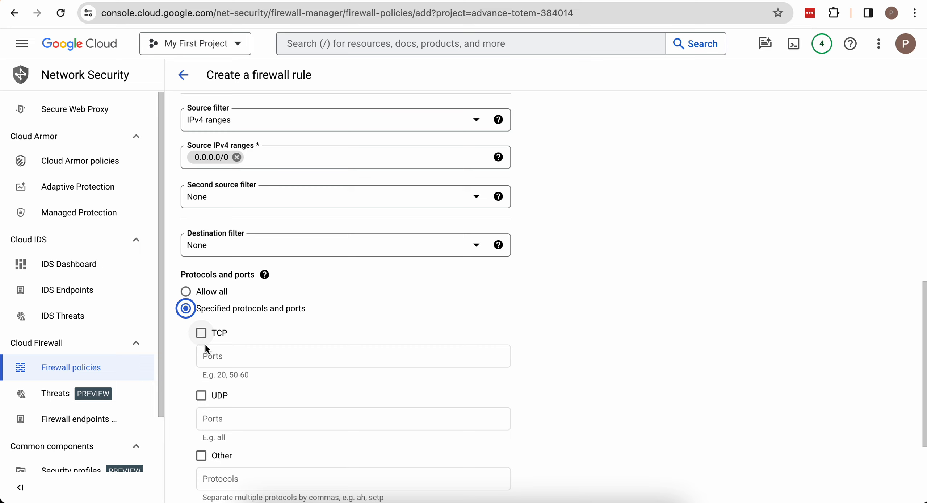
left_click(219, 354)
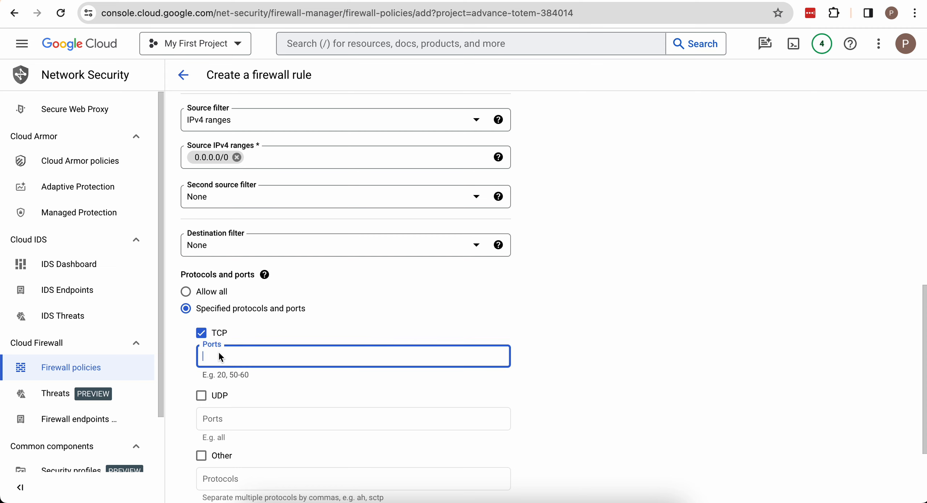
type("22")
scroll(228, 333, "down", 3)
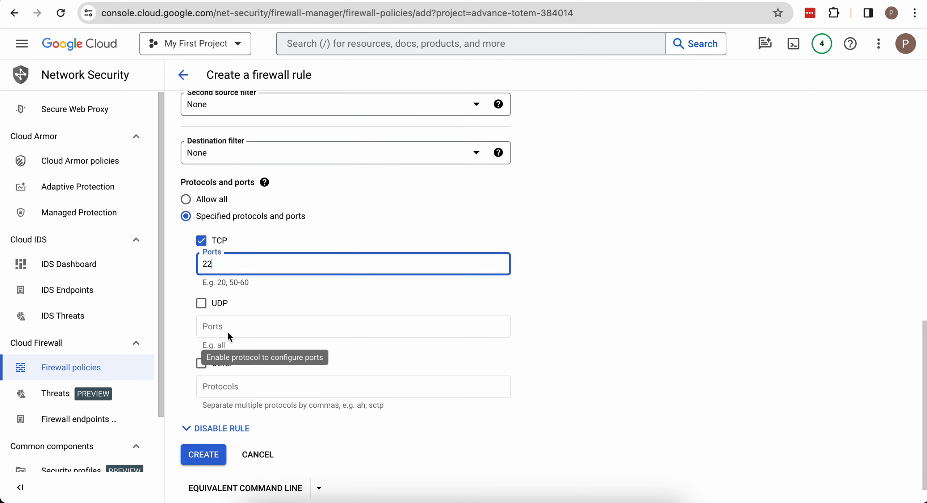
left_click(209, 431)
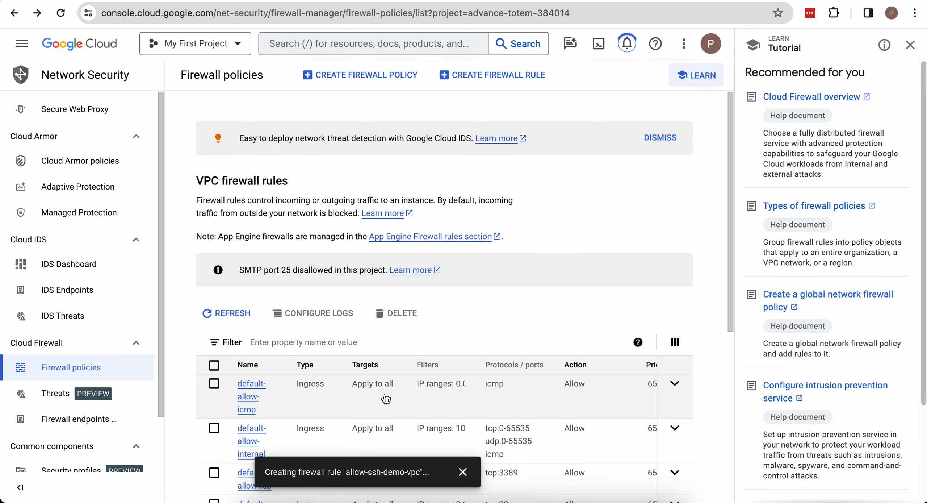
- Find the allow-ssh-demo-vpc rule among the VPC firewall rules and open its details
scroll(498, 205, "down", 5)
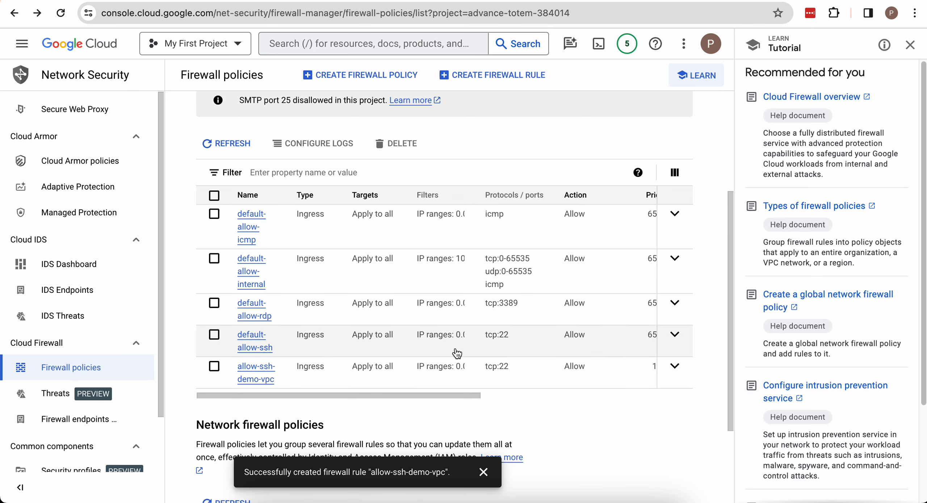
left_click(449, 370)
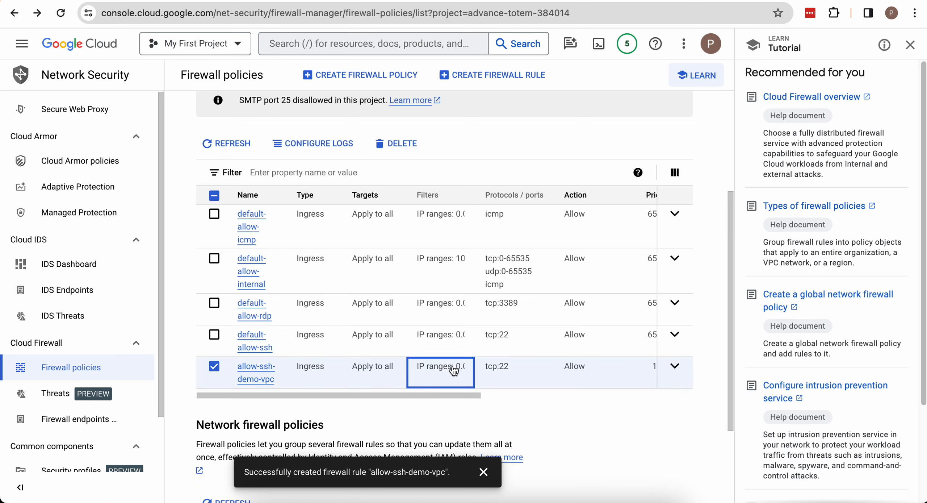
left_click(259, 372)
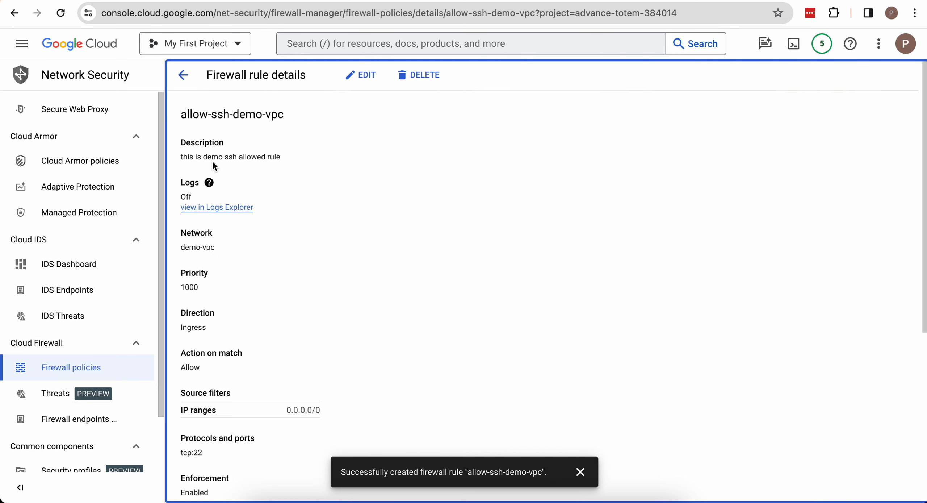
- Review the allow-ssh-demo-vpc rule's details, including network, priority, direction, source filters, protocols and ports, enforcement and applicable instances
scroll(224, 240, "down", 1)
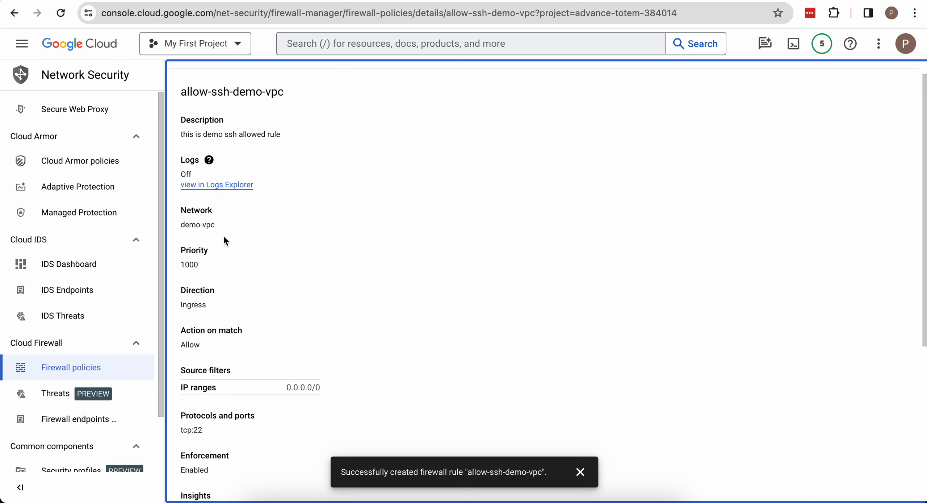
left_click(209, 160)
left_click(214, 273)
scroll(254, 285, "down", 5)
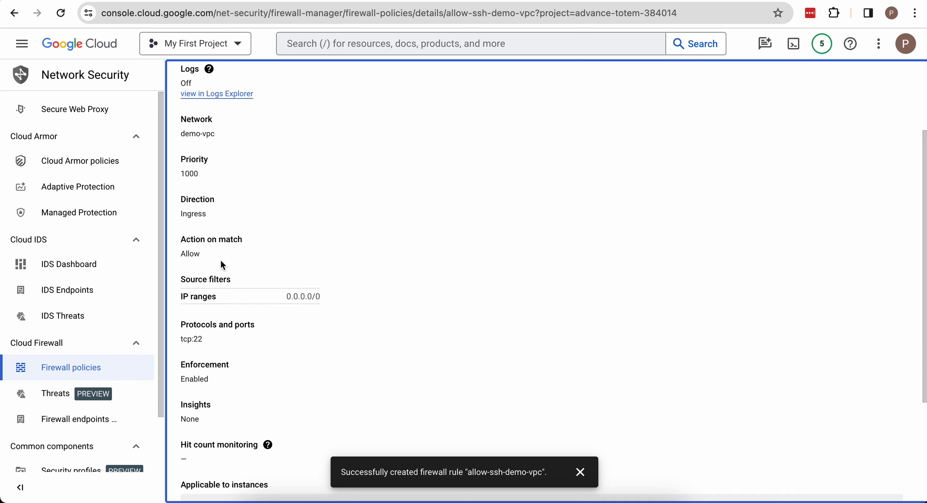
scroll(313, 304, "down", 1)
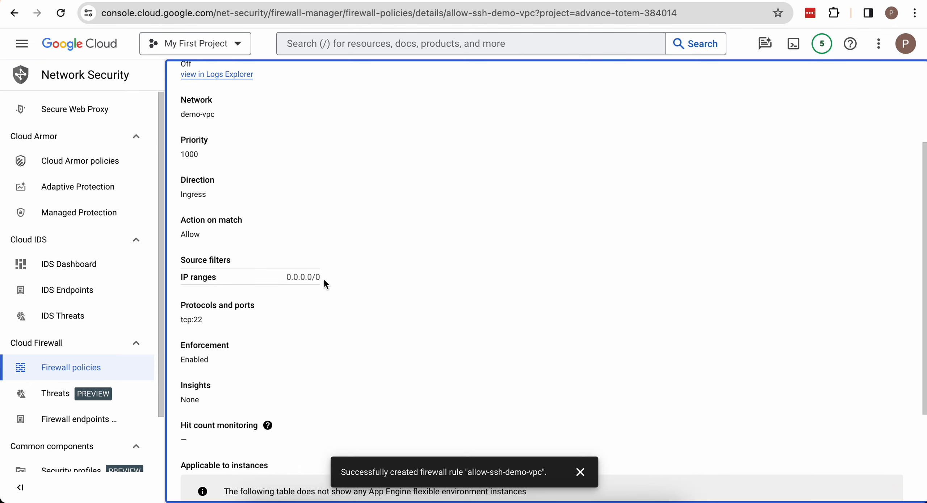
scroll(235, 323, "down", 5)
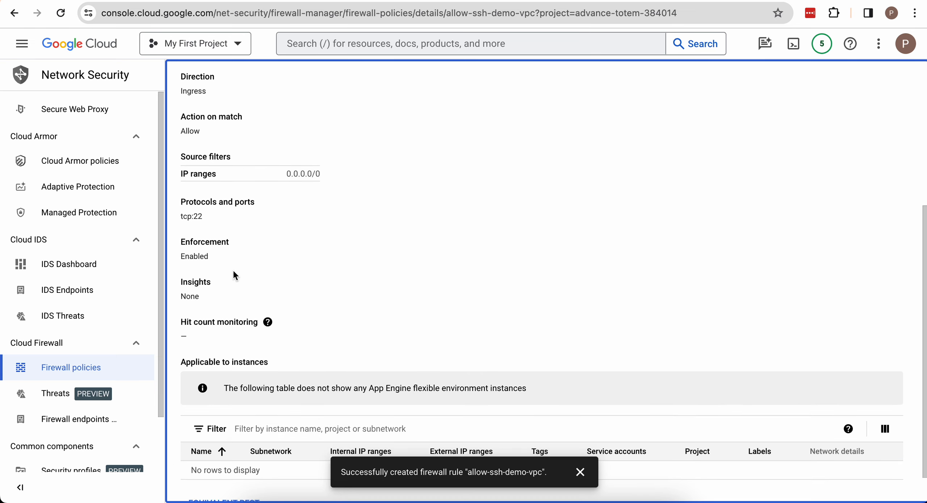
scroll(217, 269, "down", 2)
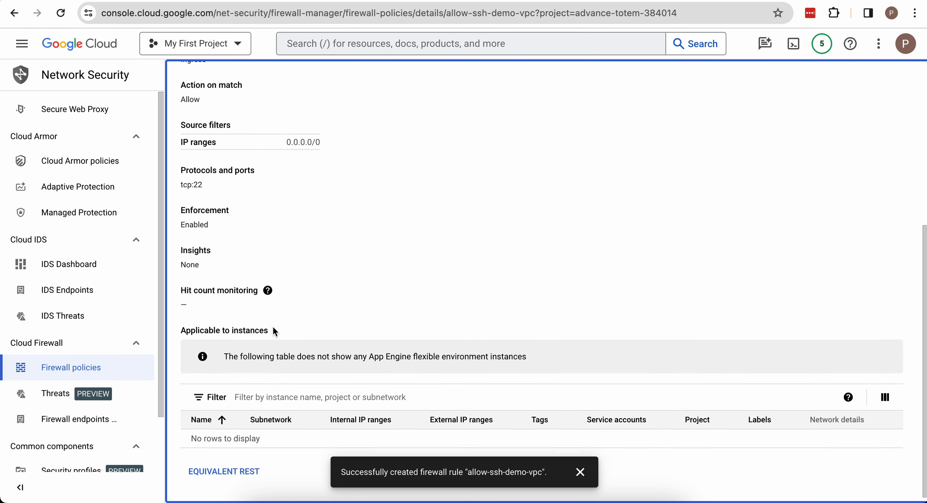
scroll(272, 326, "up", 8)
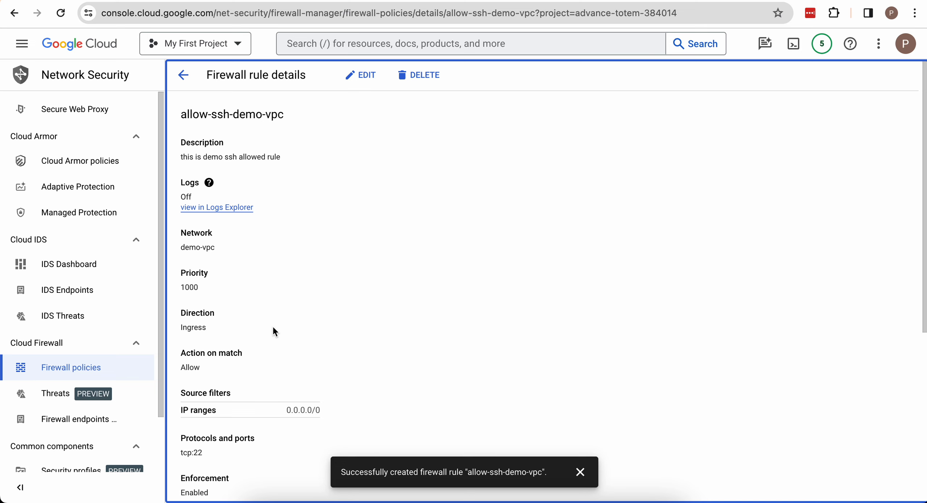